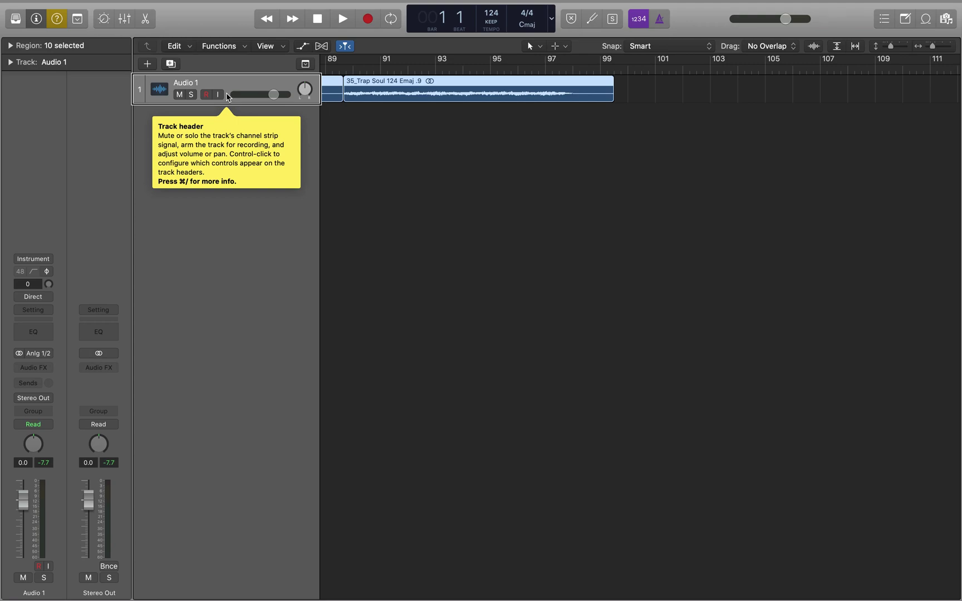
Move the playhead between the end of the last region and the start of the project, finishing at the start.
{"action": "key", "text": "End"}
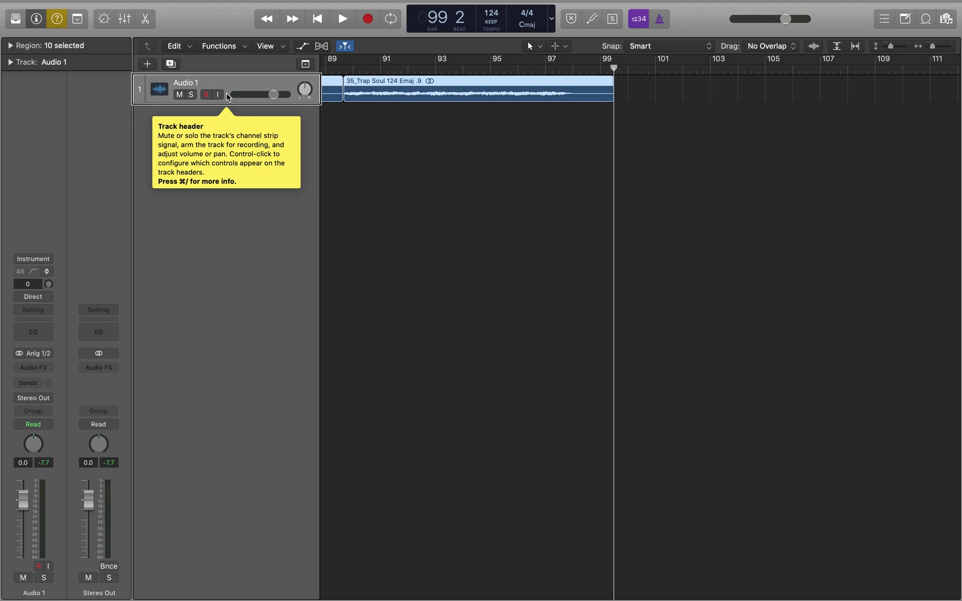
{"action": "key", "text": "Return"}
{"action": "key", "text": "End"}
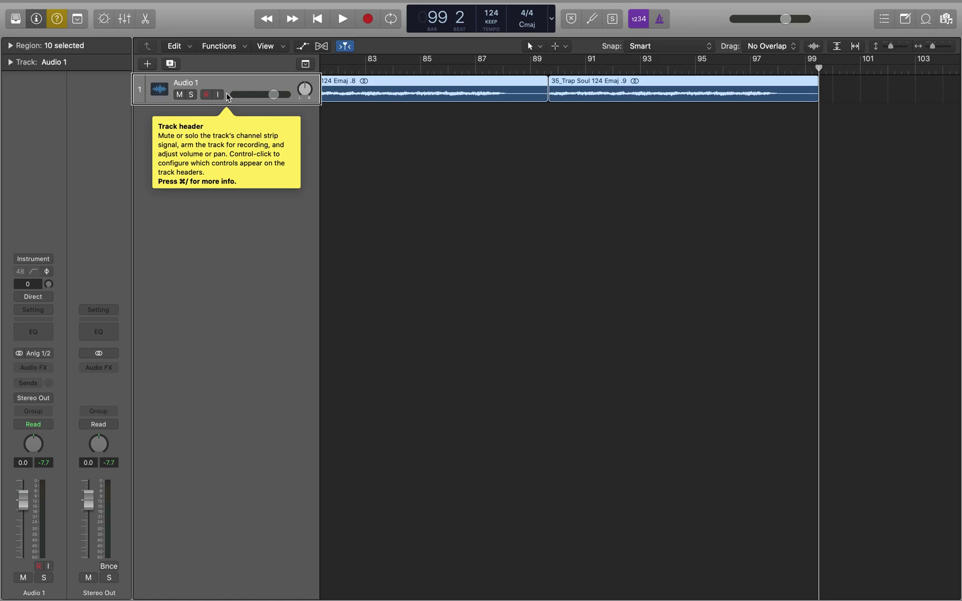
{"action": "key", "text": "Return"}
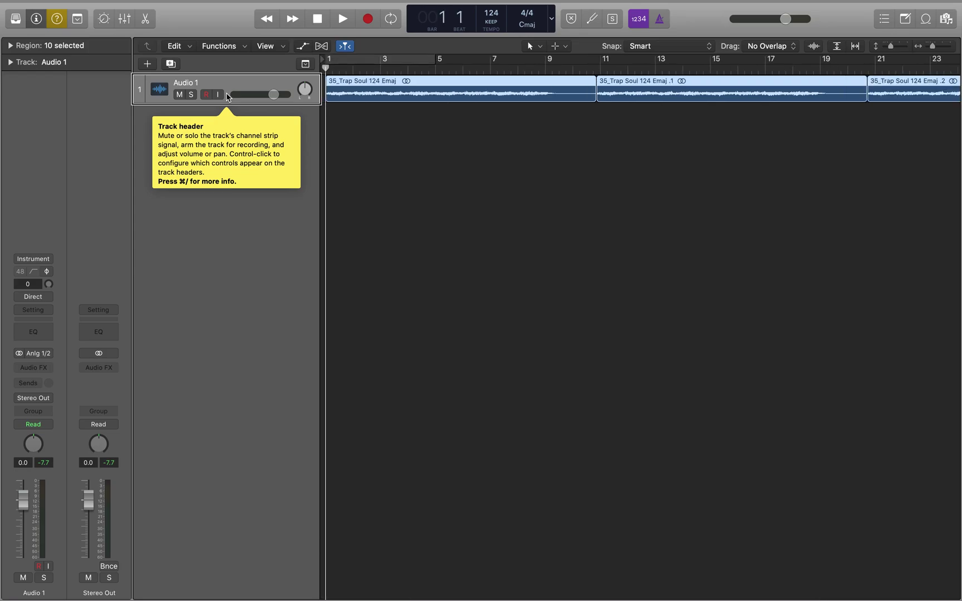
Select the first region on the Audio 1 track and advance the selection to the second region.
{"action": "key", "text": "Left"}
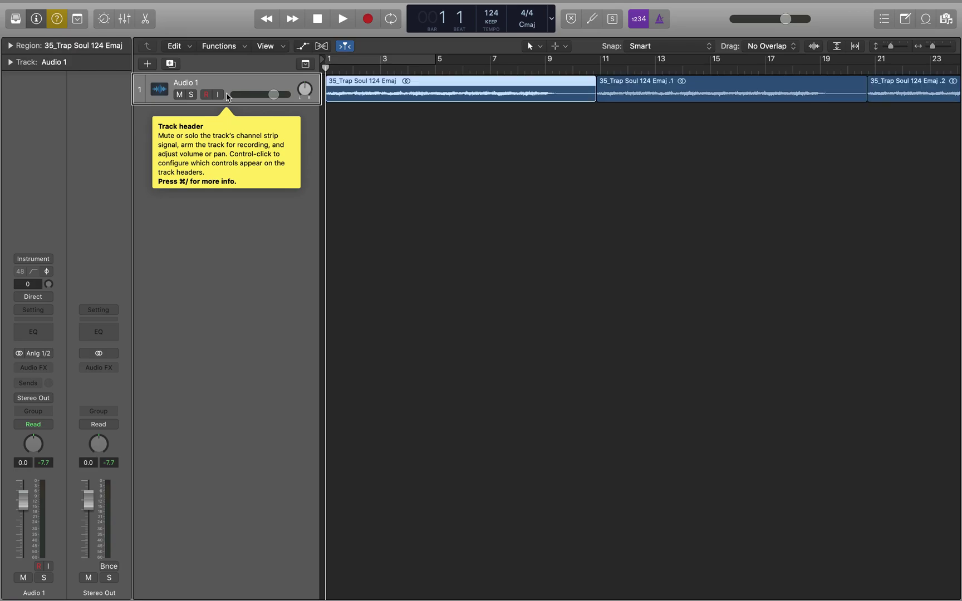
{"action": "key", "text": "shift+Return"}
{"action": "key", "text": "Return"}
{"action": "key", "text": "Right"}
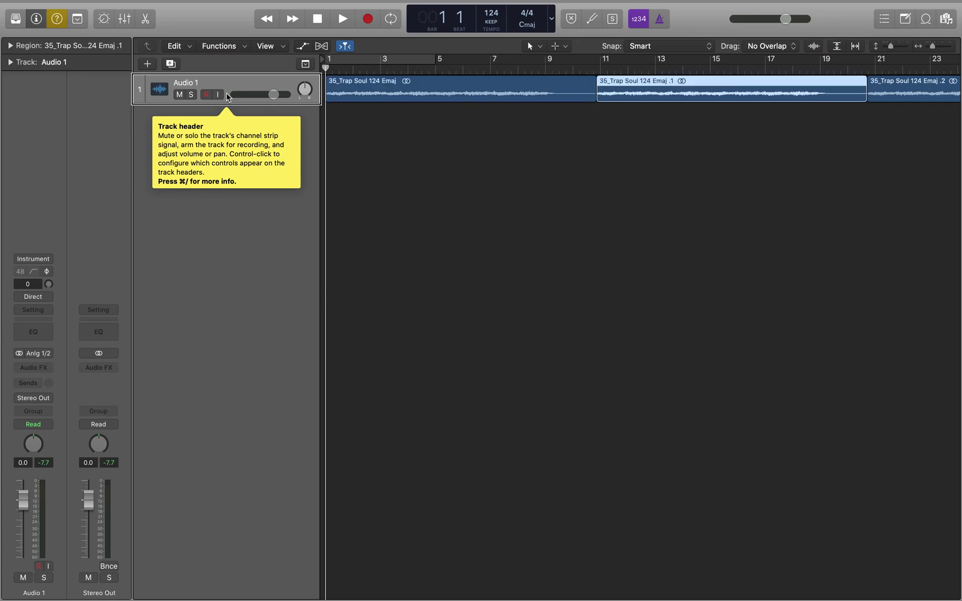
Move the playhead back and forth between the end and the start of the selected second region.
{"action": "key", "text": "alt+shift+Return"}
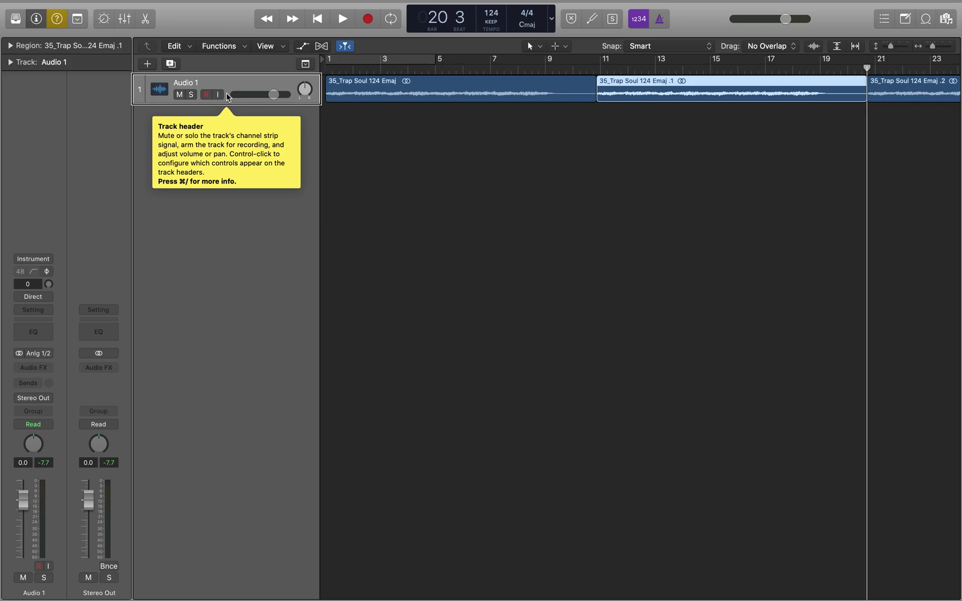
{"action": "key", "text": "shift+Return"}
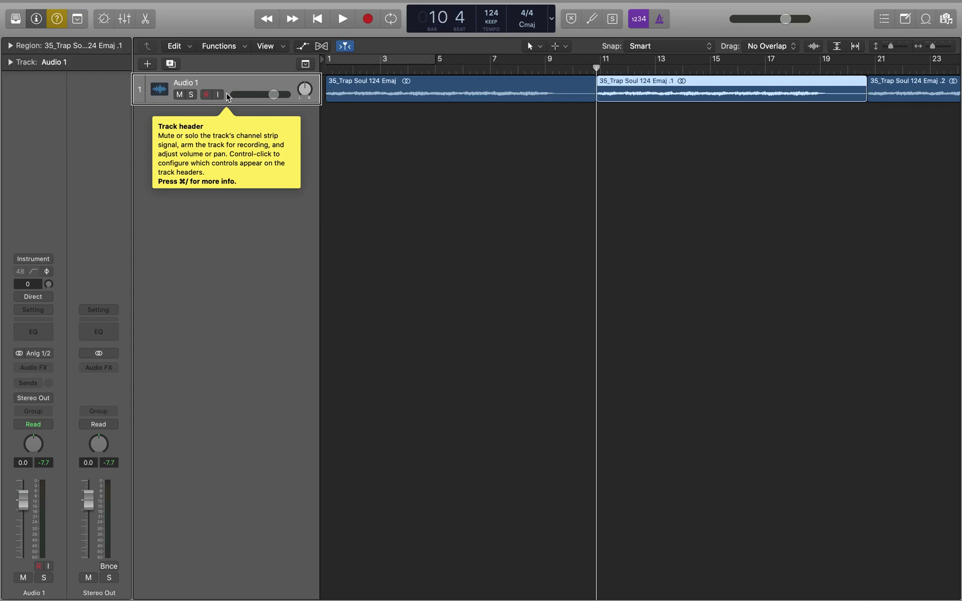
{"action": "key", "text": "alt+shift+Return"}
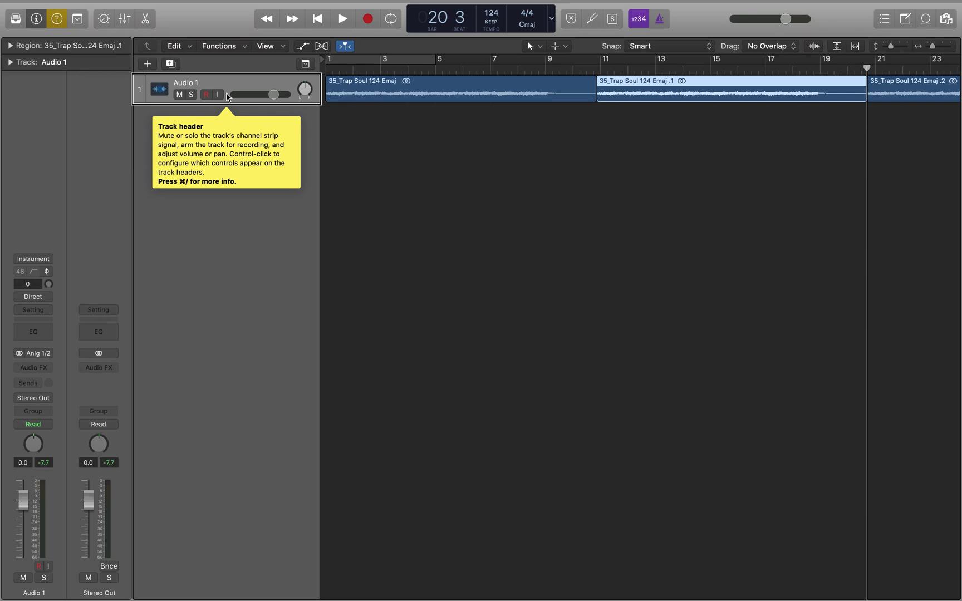
{"action": "key", "text": "shift+Return"}
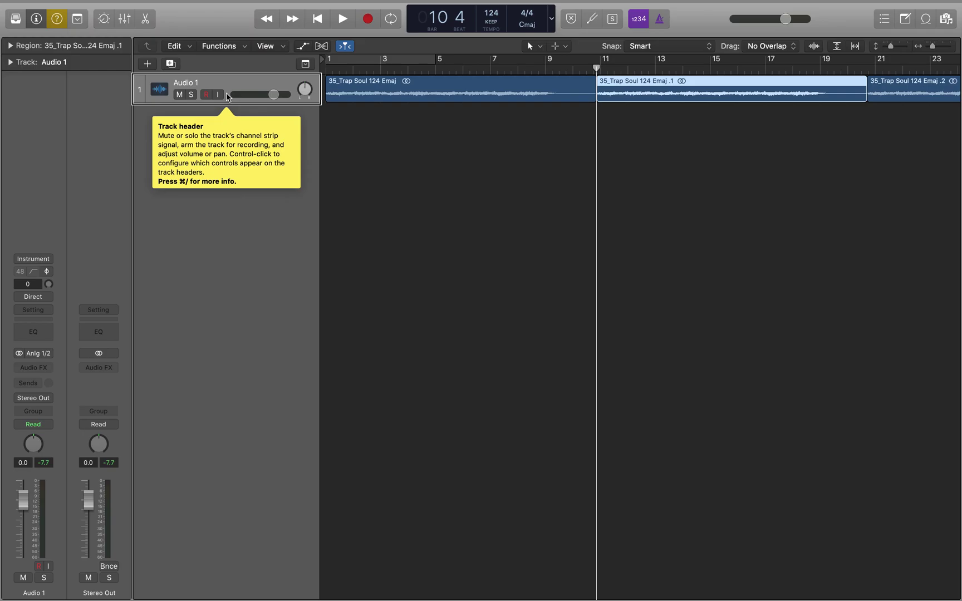
{"action": "key", "text": "alt+shift+Return"}
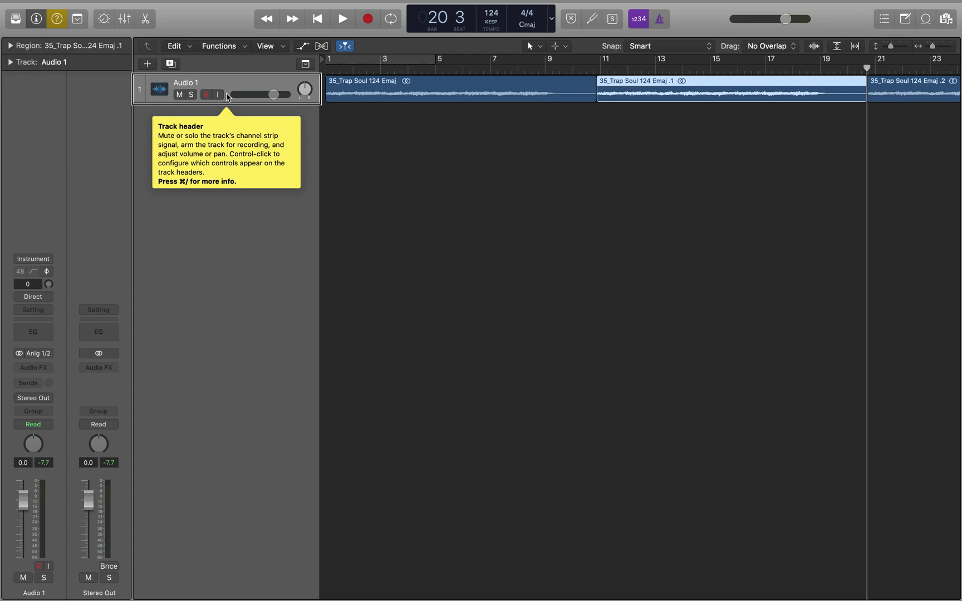
Return the playhead to the second region's start and delete every region from the second one onward.
{"action": "key", "text": "shift+Return"}
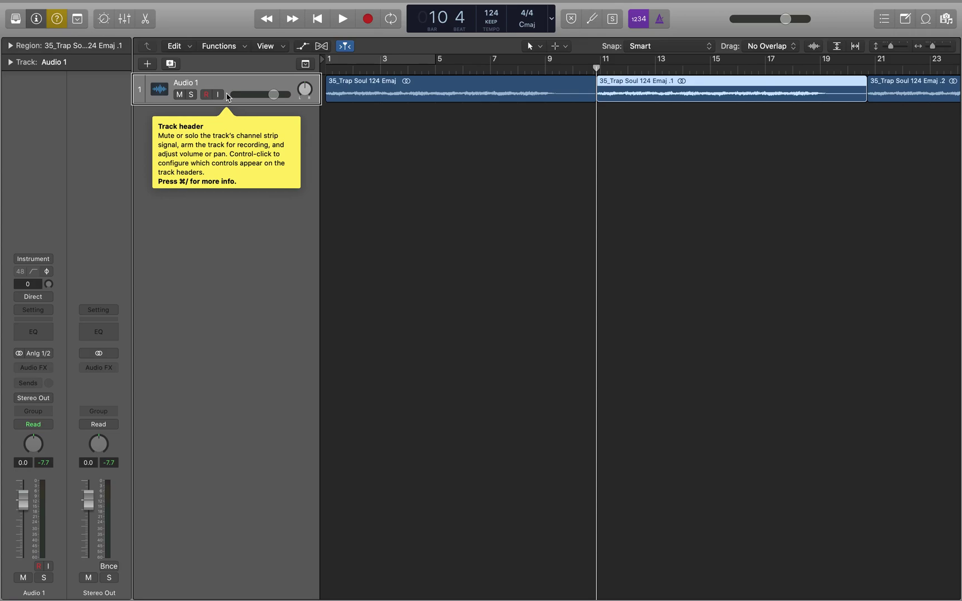
{"action": "key", "text": "super+a"}
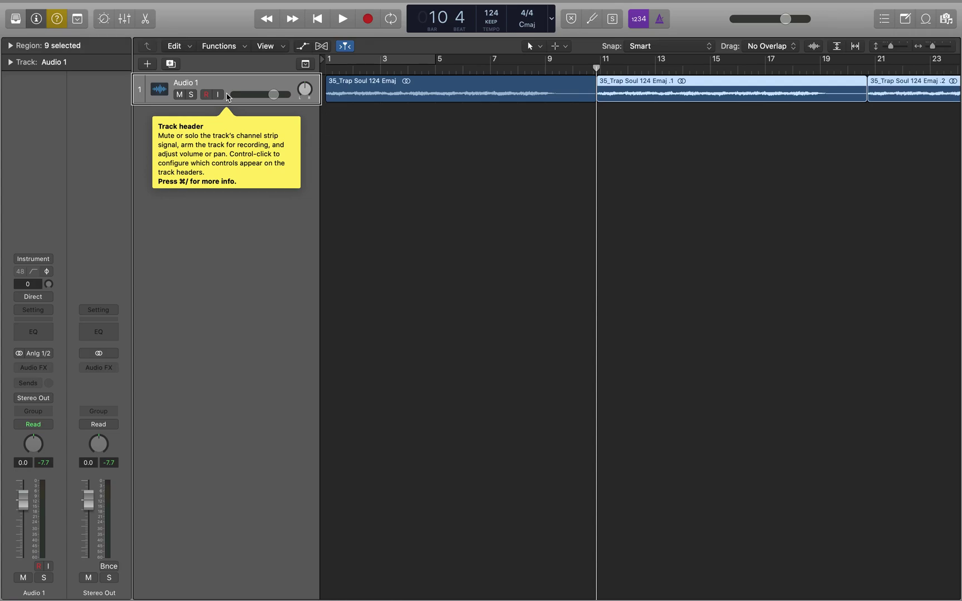
{"action": "key", "text": "Delete"}
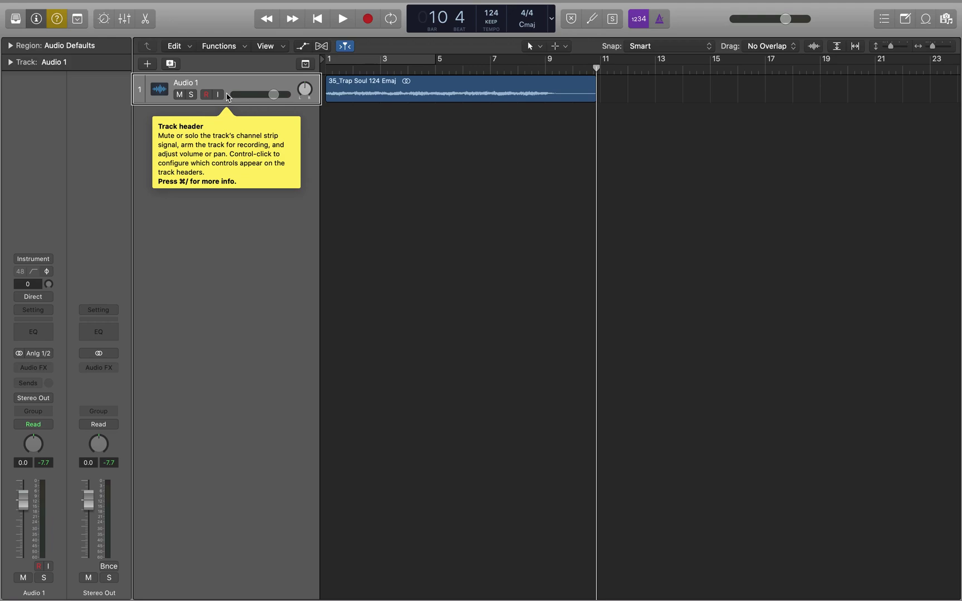
Select the remaining region and move the playhead between its start and end, finishing at bar 1.
{"action": "key", "text": "super+a"}
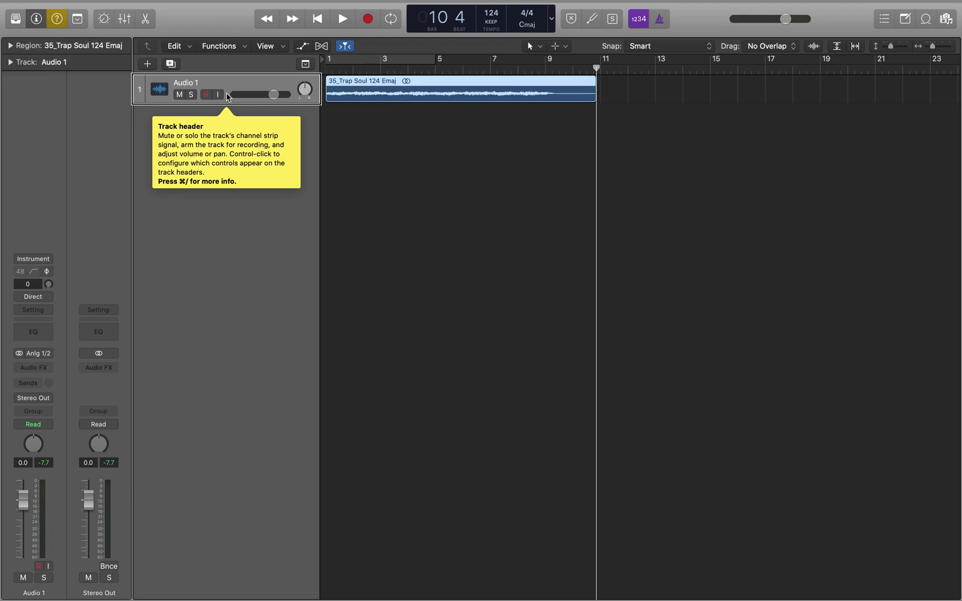
{"action": "key", "text": "Return"}
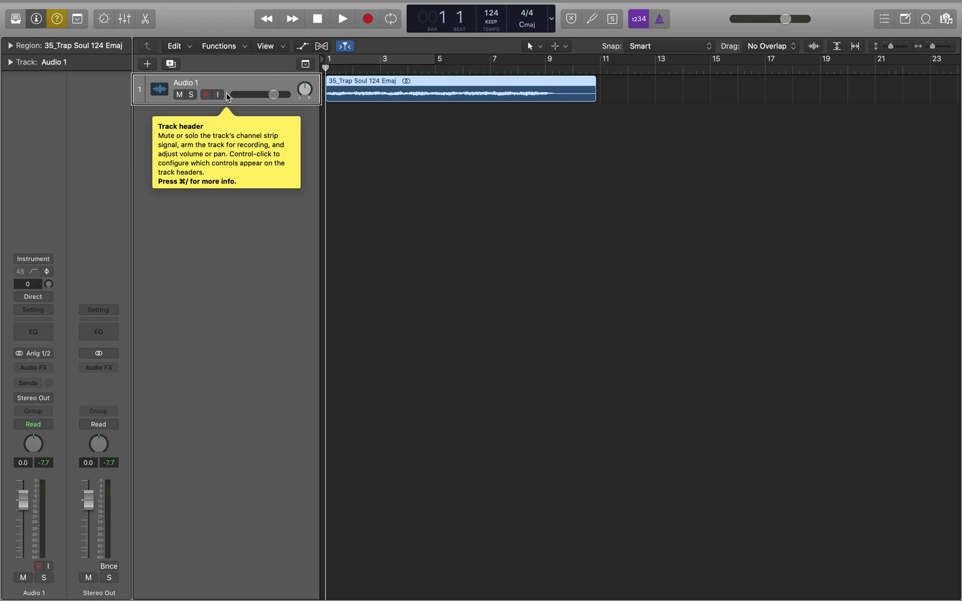
{"action": "key", "text": "End"}
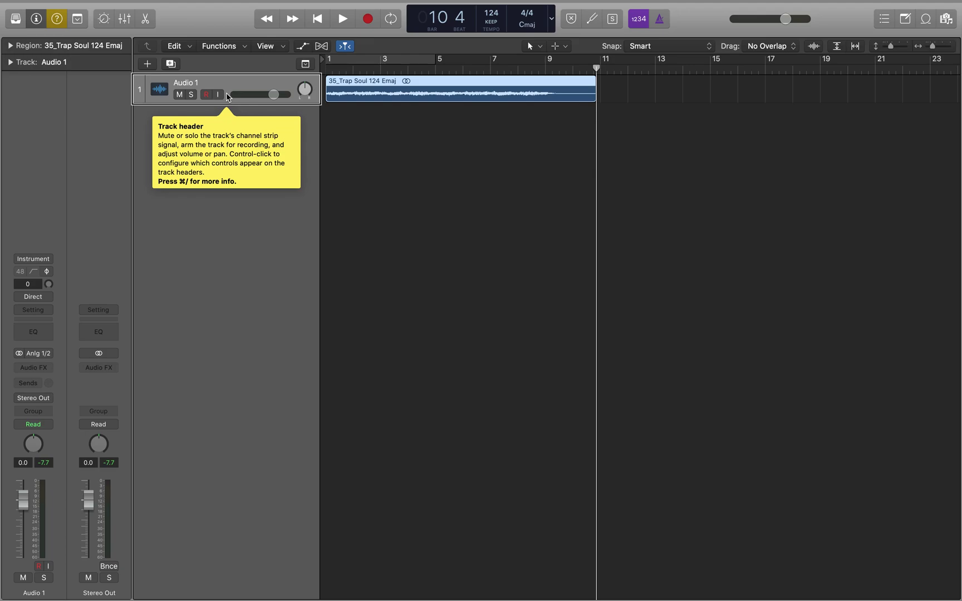
{"action": "key", "text": "super+shift+a"}
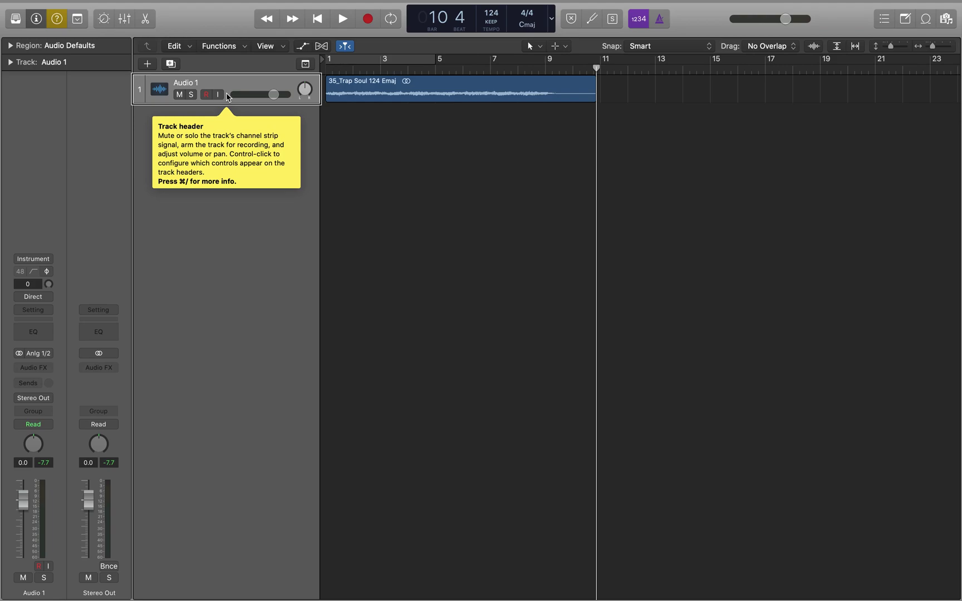
{"action": "key", "text": "super+a"}
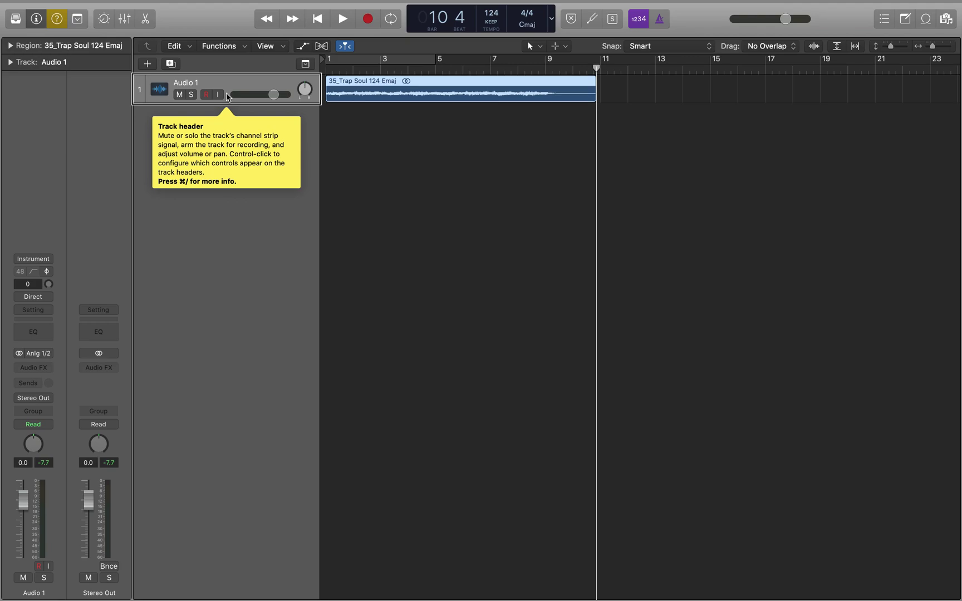
{"action": "key", "text": "Return"}
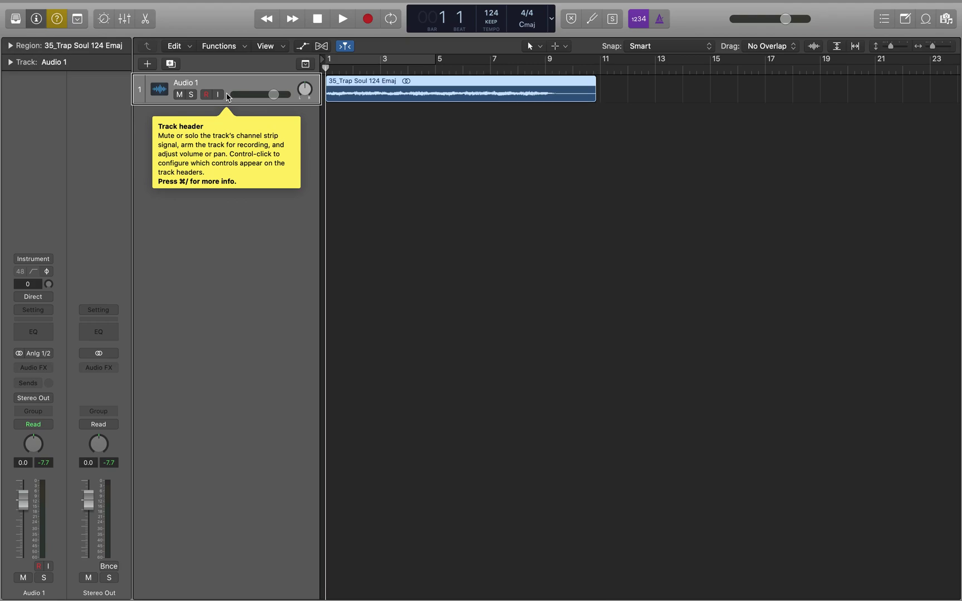
Audition the region's tail from bar 9 and trim the region's end to the playhead at bar 9.
{"action": "key", "text": "End"}
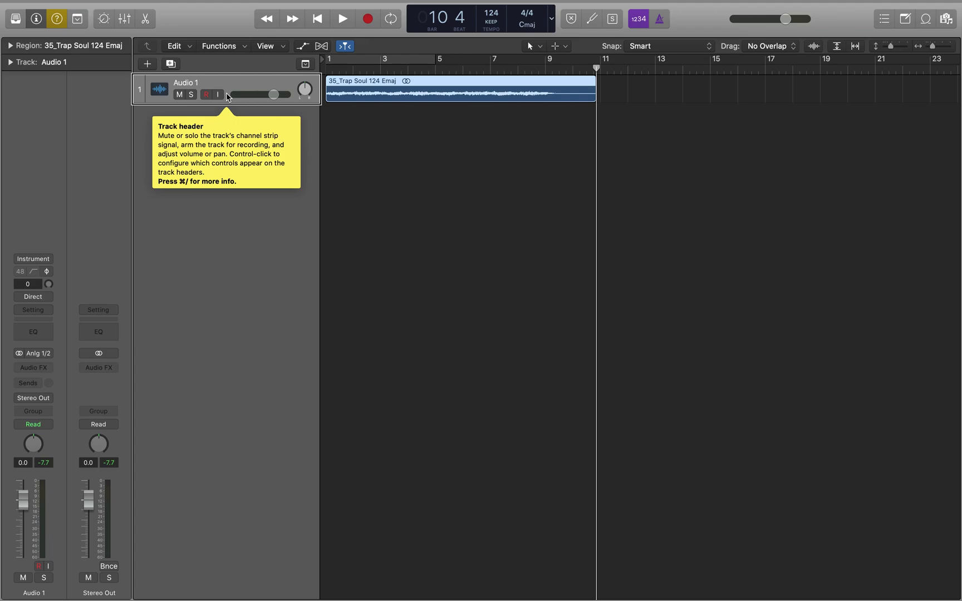
{"action": "key", "text": "comma"}
{"action": "key", "text": "comma"}
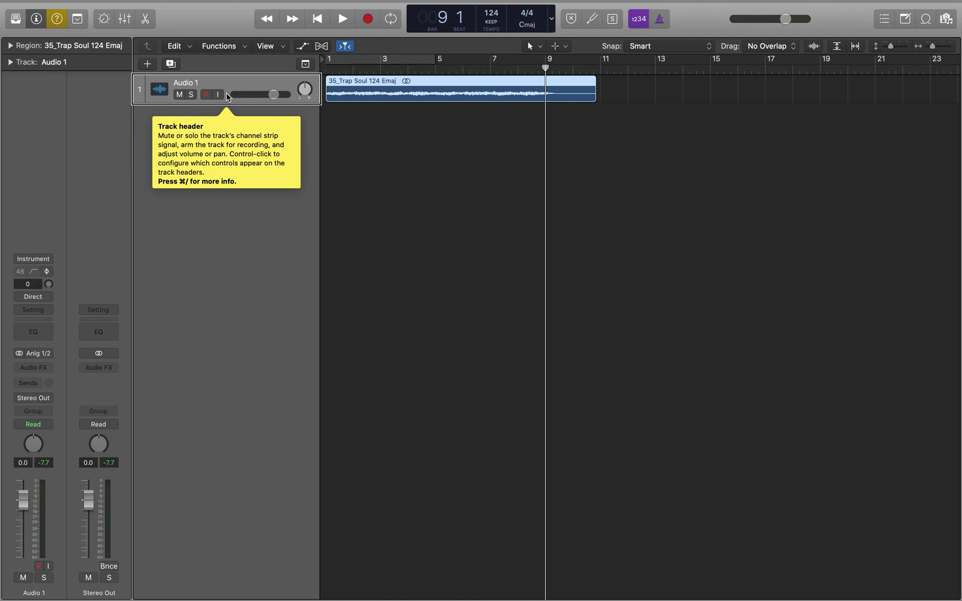
{"action": "key", "text": "space"}
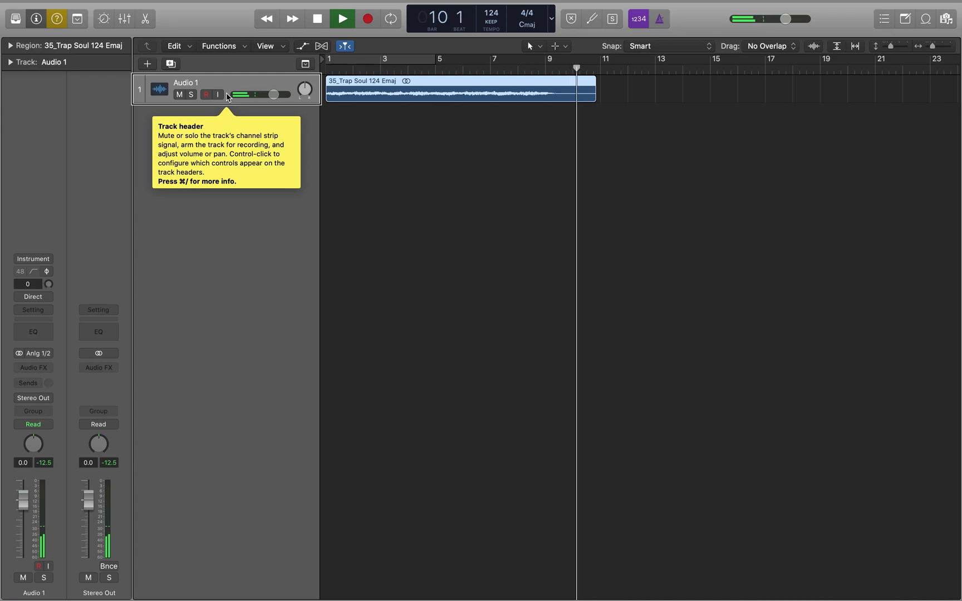
{"action": "key", "text": "space"}
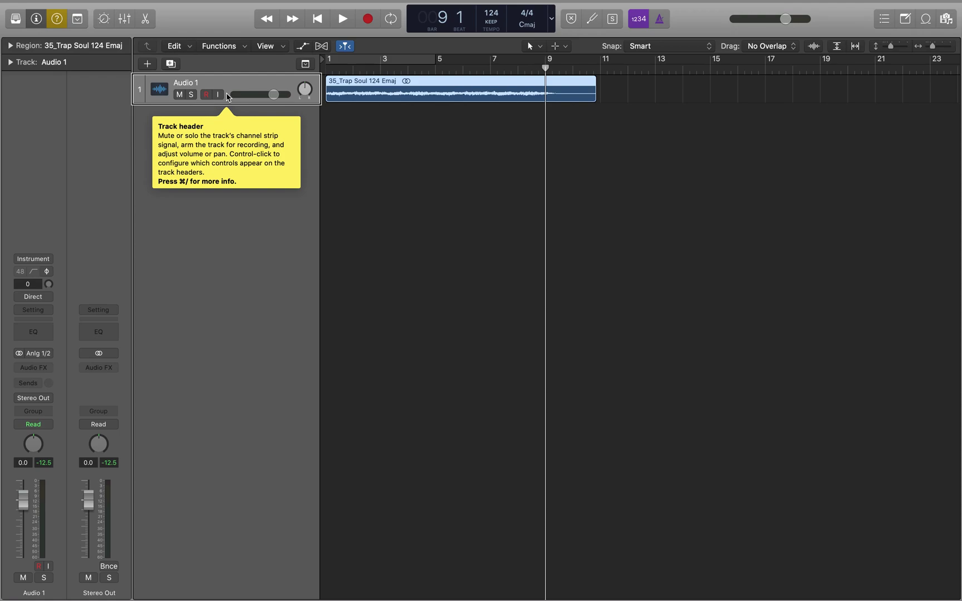
{"action": "key", "text": "alt+bracketright"}
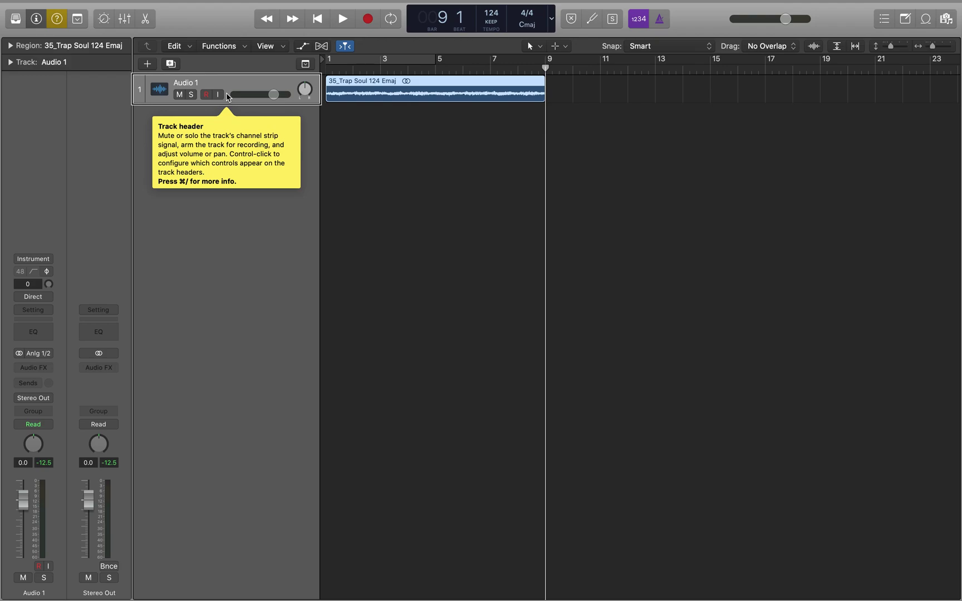
Move the playhead to bar 8 and play the trimmed region's ending twice to check the cut.
{"action": "key", "text": "Return"}
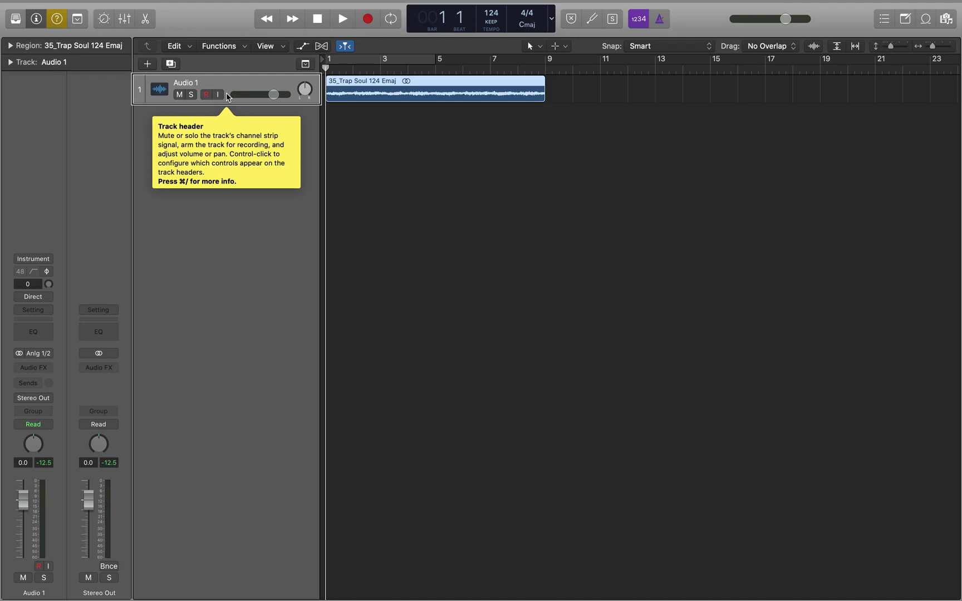
{"action": "key", "text": "End"}
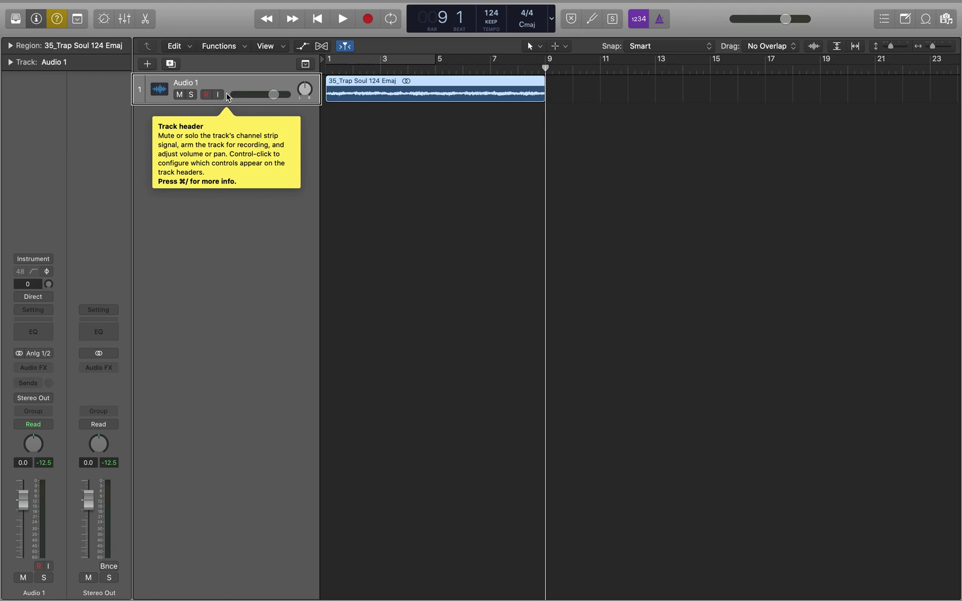
{"action": "key", "text": "comma"}
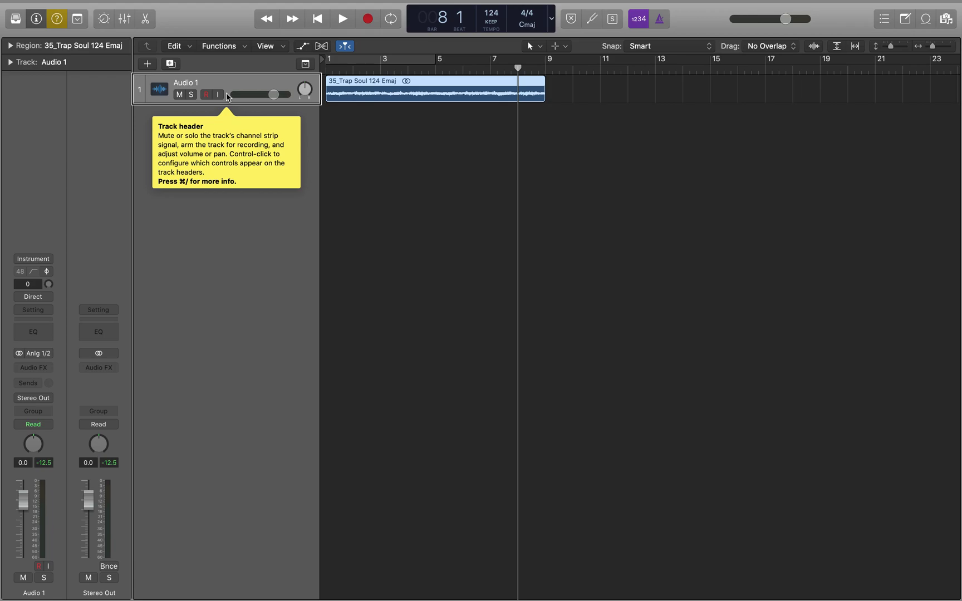
{"action": "key", "text": "space"}
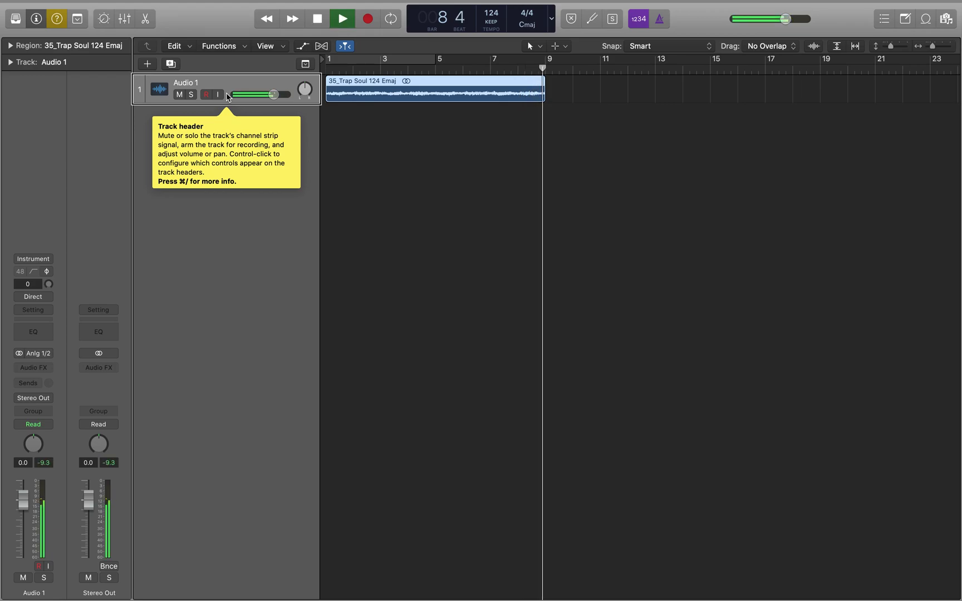
{"action": "key", "text": "space"}
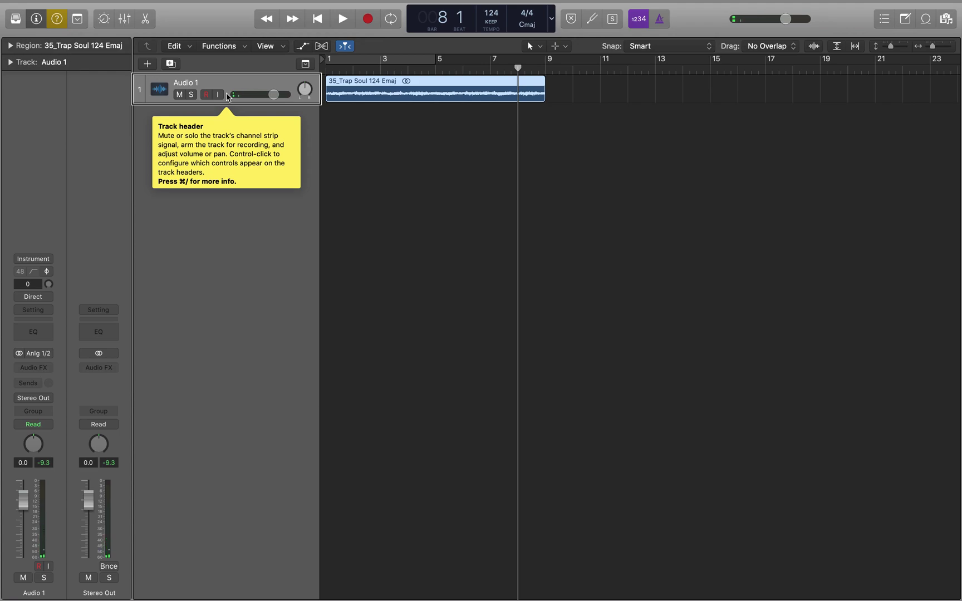
{"action": "key", "text": "space"}
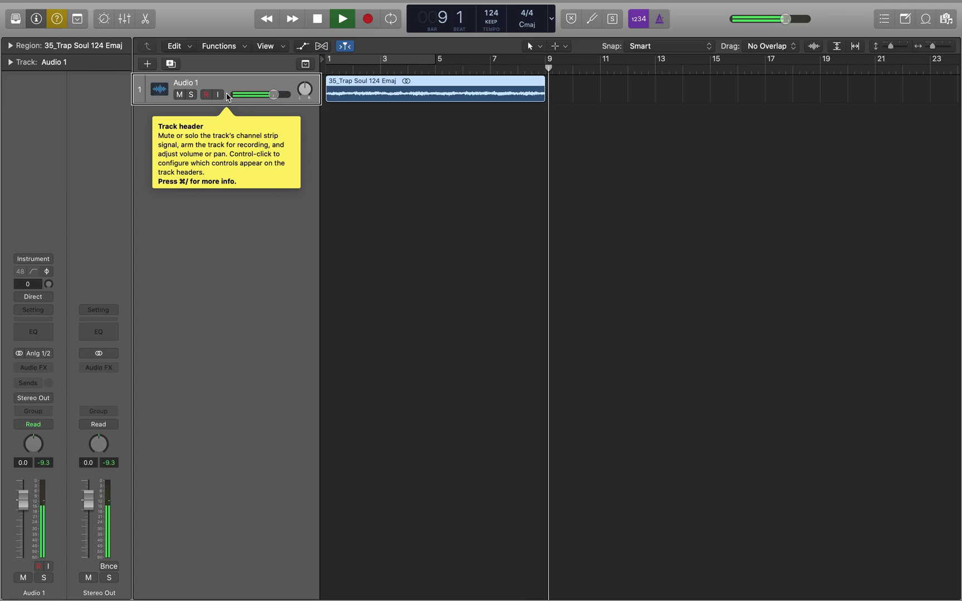
{"action": "key", "text": "space"}
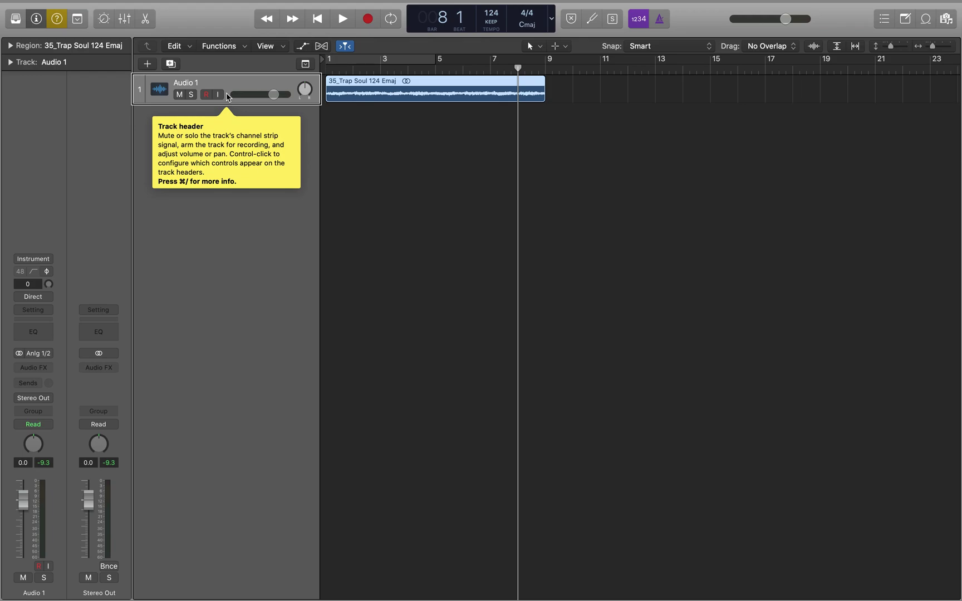
Open a separate Tracks window and expand the audio region's inspector settings, including the More parameters.
{"action": "key", "text": "ctrl+super+f"}
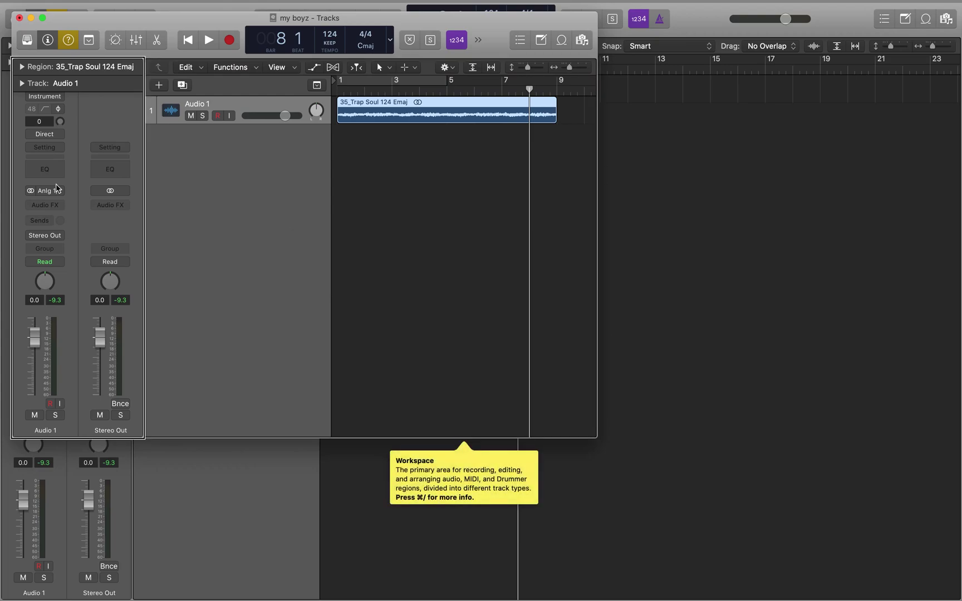
{"action": "mouse_move", "coordinate": [56, 188]}
{"action": "mouse_move", "coordinate": [21, 67]}
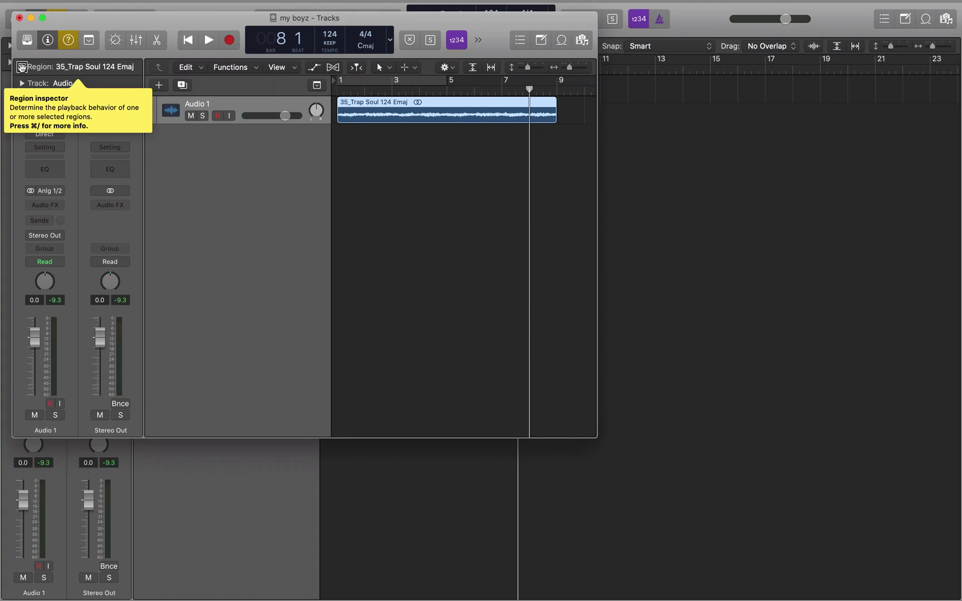
{"action": "left_click", "coordinate": [21, 67]}
{"action": "left_click", "coordinate": [96, 66]}
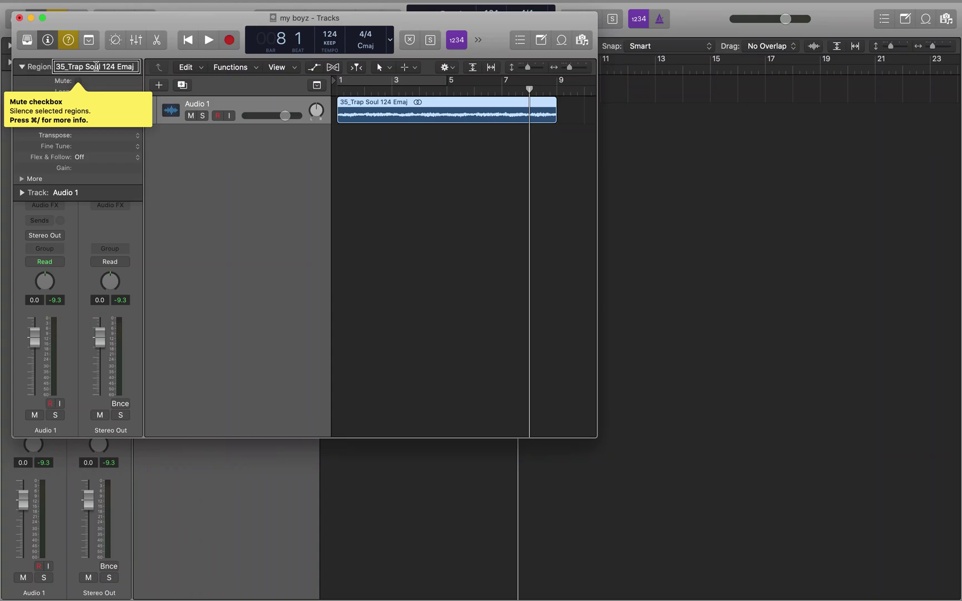
{"action": "left_click", "coordinate": [58, 116]}
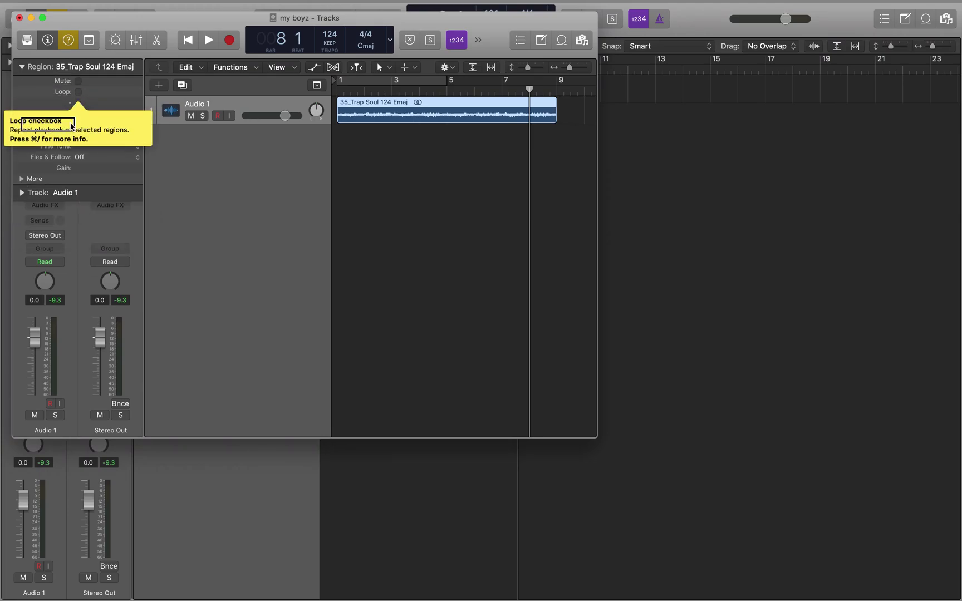
{"action": "left_click", "coordinate": [21, 179]}
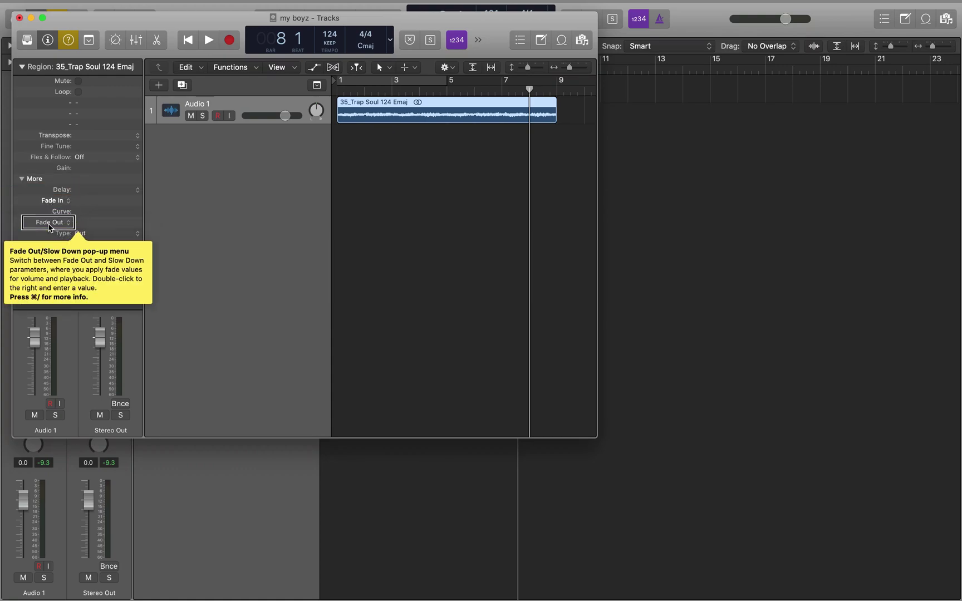
Set the region's Fade Out to 10 and play its ending from bar 8.
{"action": "double_click", "coordinate": [109, 227]}
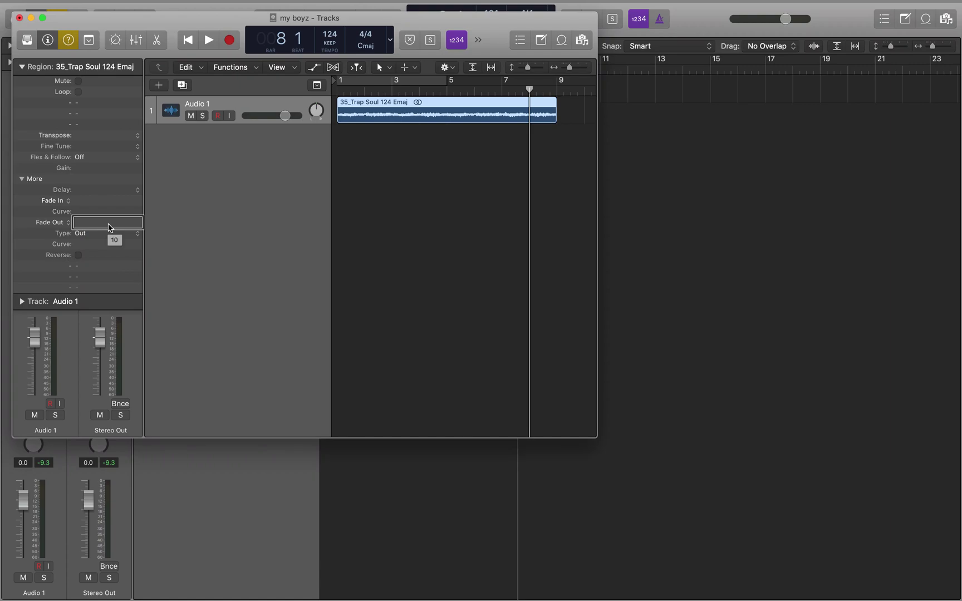
{"action": "type", "text": "10"}
{"action": "key", "text": "space"}
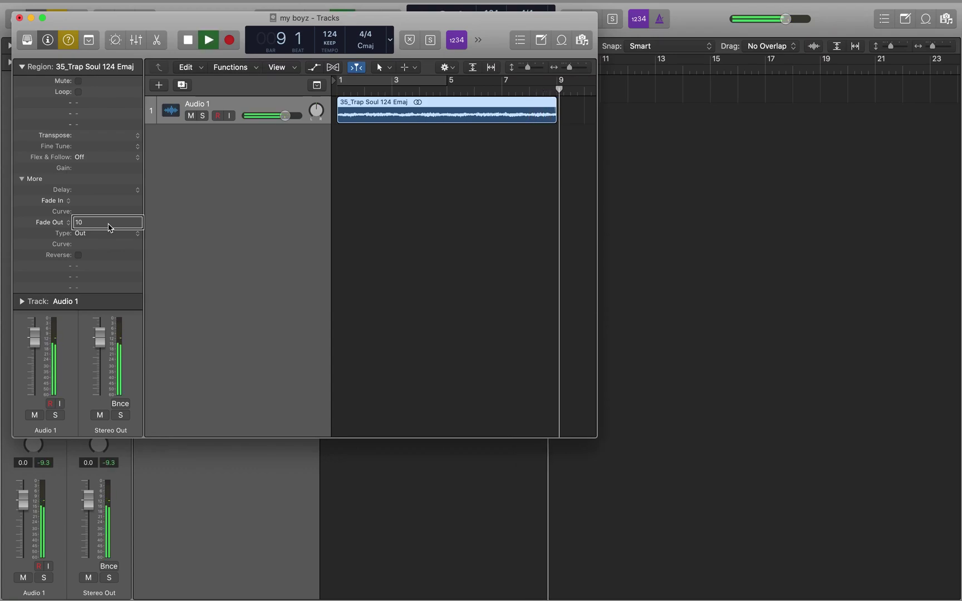
{"action": "key", "text": "space"}
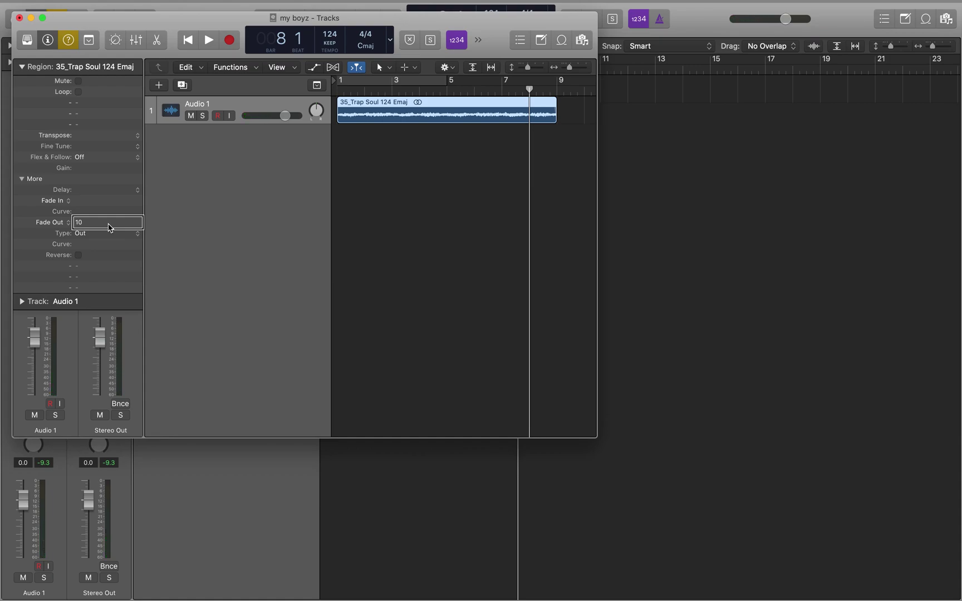
Set the region's Fade Out to 999 and audition the longer fade from bar 8.
{"action": "key", "text": "BackSpace"}
{"action": "key", "text": "BackSpace"}
{"action": "type", "text": "999"}
{"action": "key", "text": "space"}
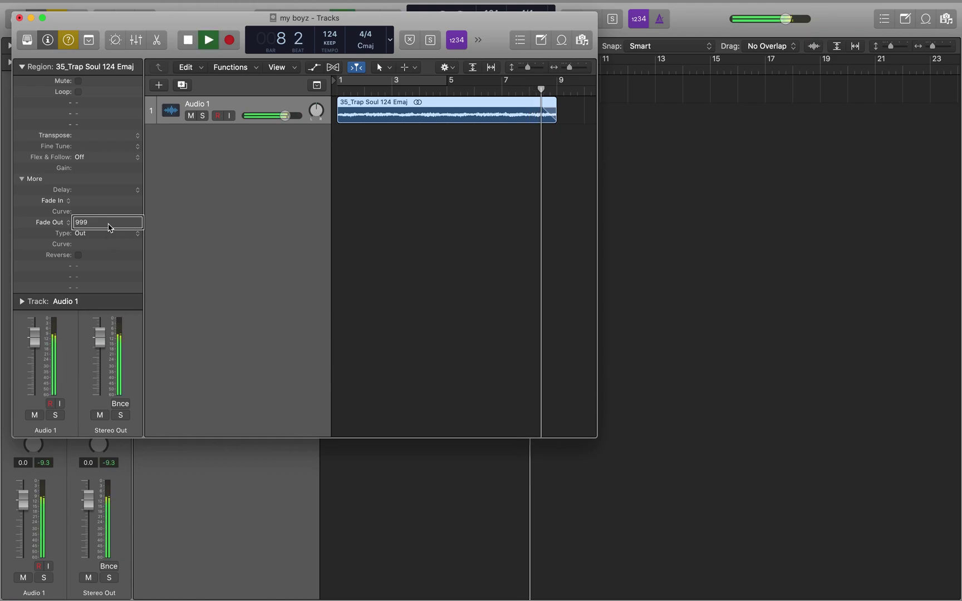
{"action": "key", "text": "space"}
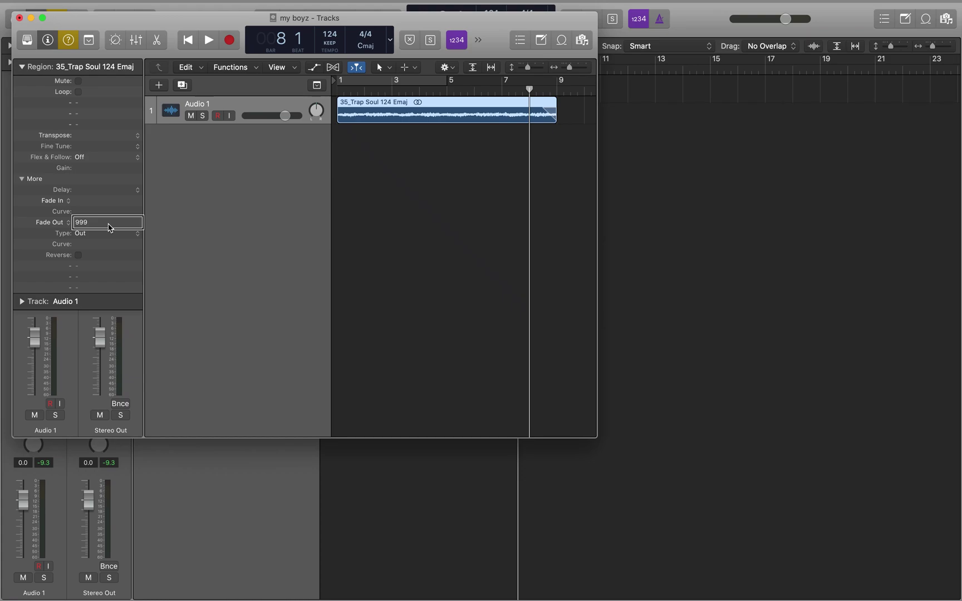
Set the region's Fade Out back to 10, audition the ending from bar 8, and close the separate Tracks window.
{"action": "key", "text": "BackSpace"}
{"action": "key", "text": "BackSpace"}
{"action": "key", "text": "BackSpace"}
{"action": "key", "text": "Return"}
{"action": "type", "text": "10"}
{"action": "key", "text": "space"}
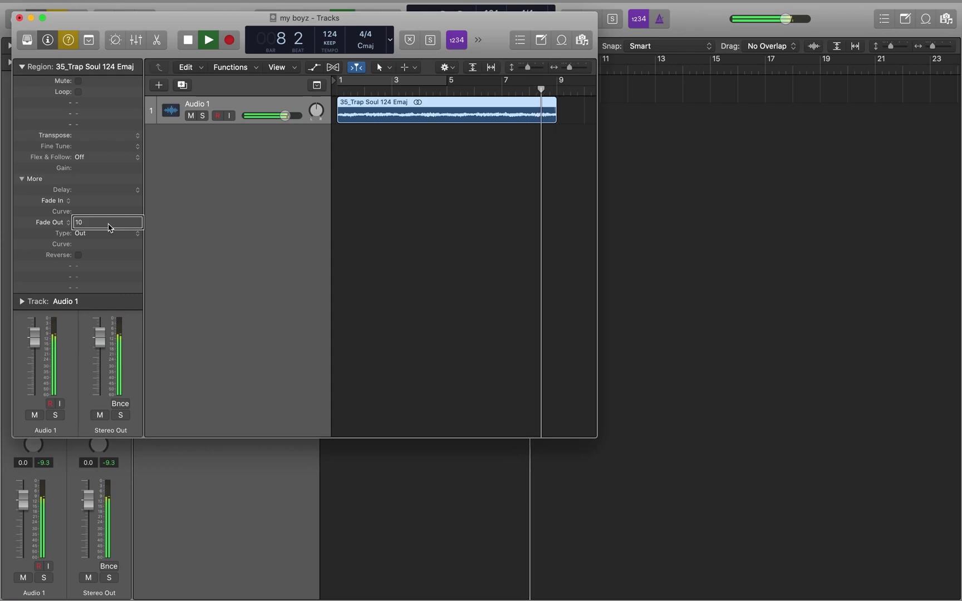
{"action": "key", "text": "space"}
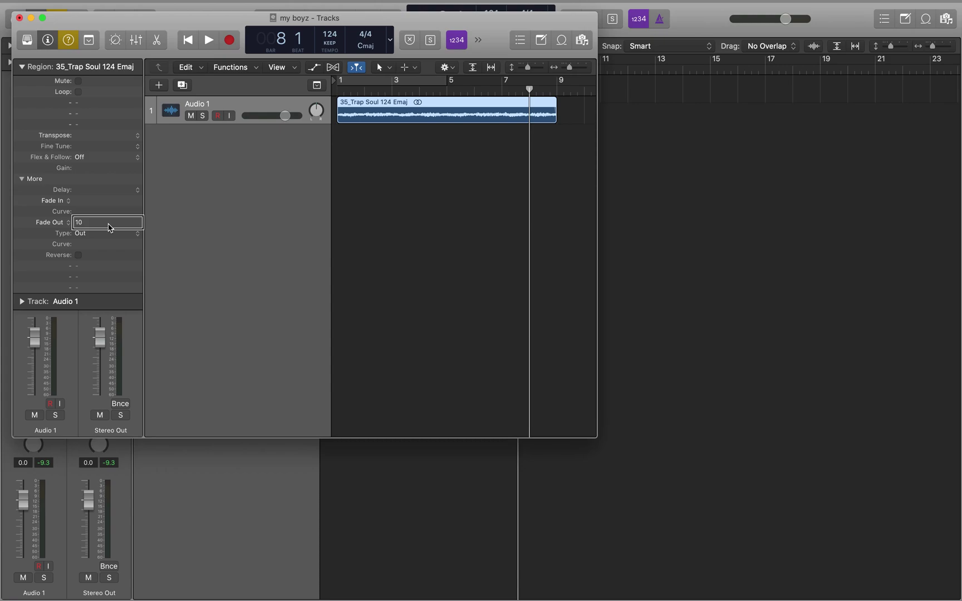
{"action": "key", "text": "super+w"}
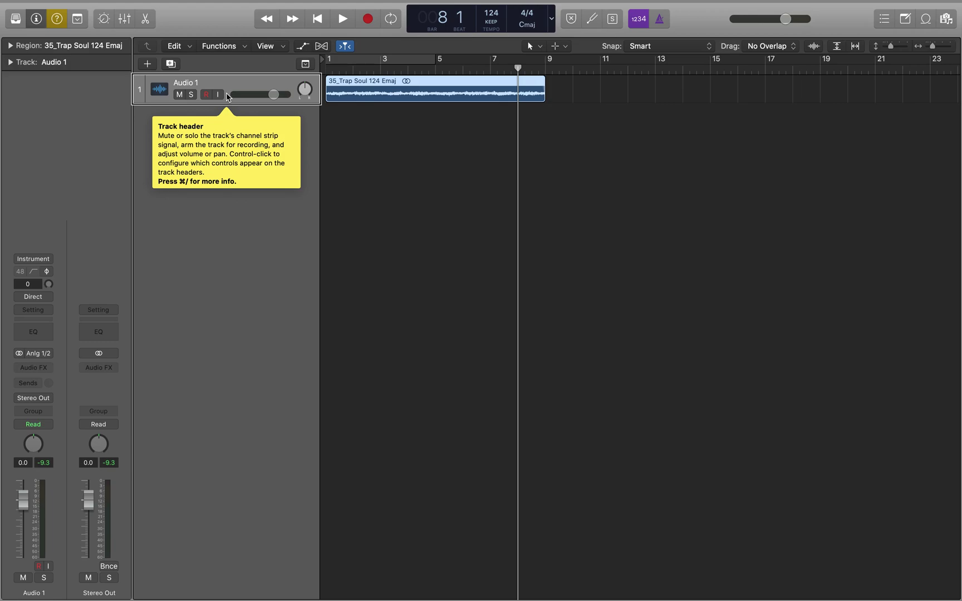
Repeat the faded region once and play twice from bar 8 across the transition at bar 9.
{"action": "key", "text": "super+r"}
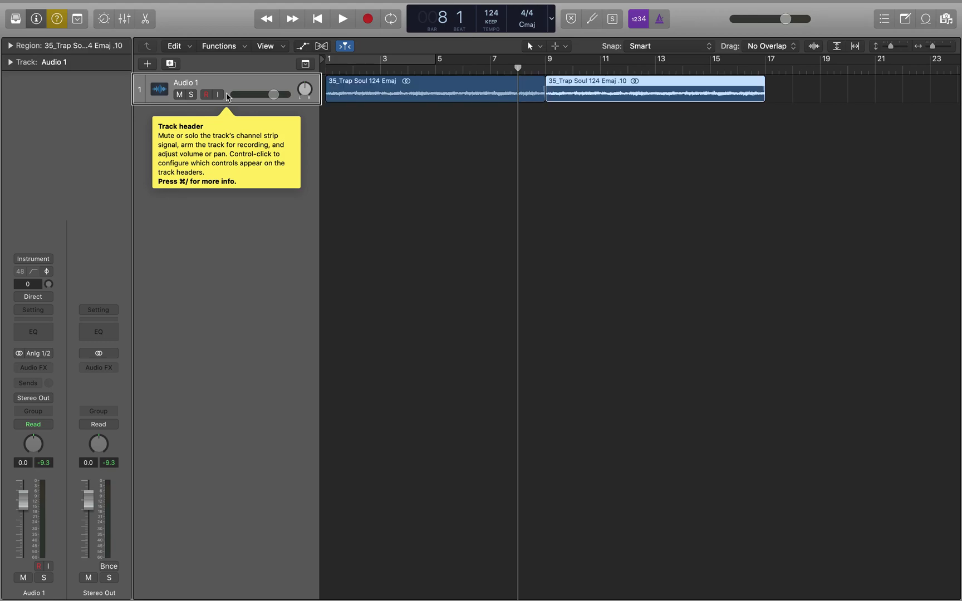
{"action": "key", "text": "space"}
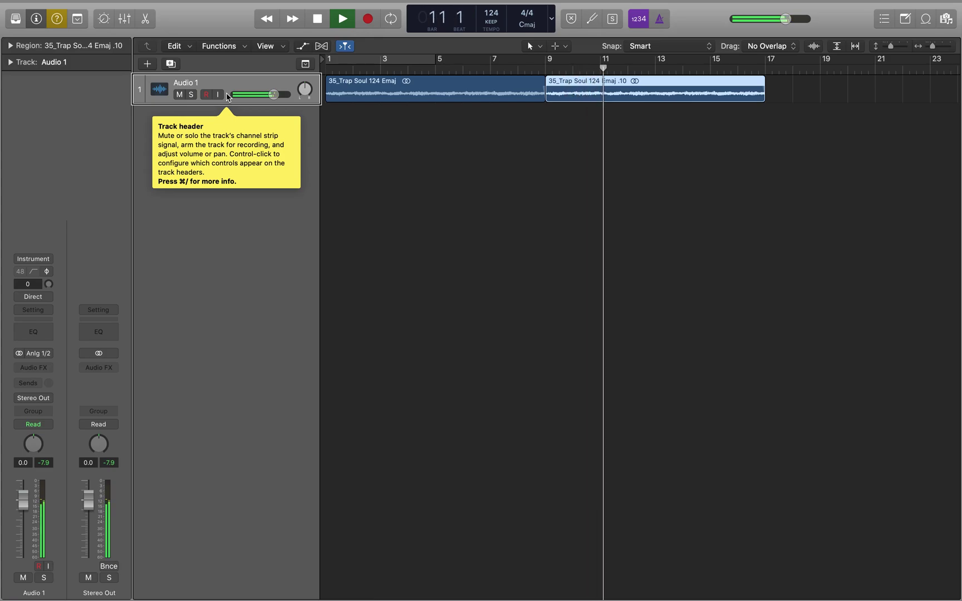
{"action": "key", "text": "space"}
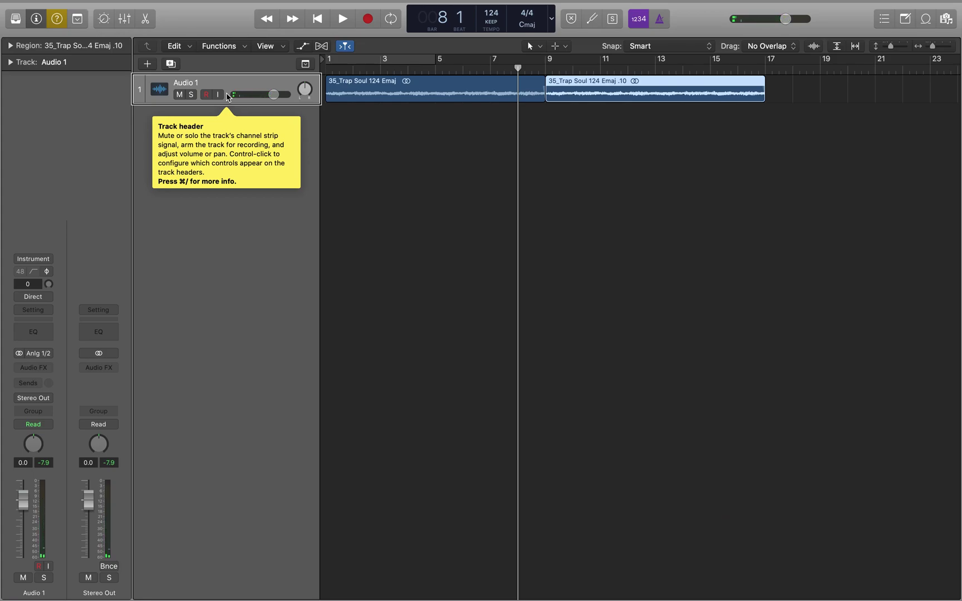
{"action": "key", "text": "space"}
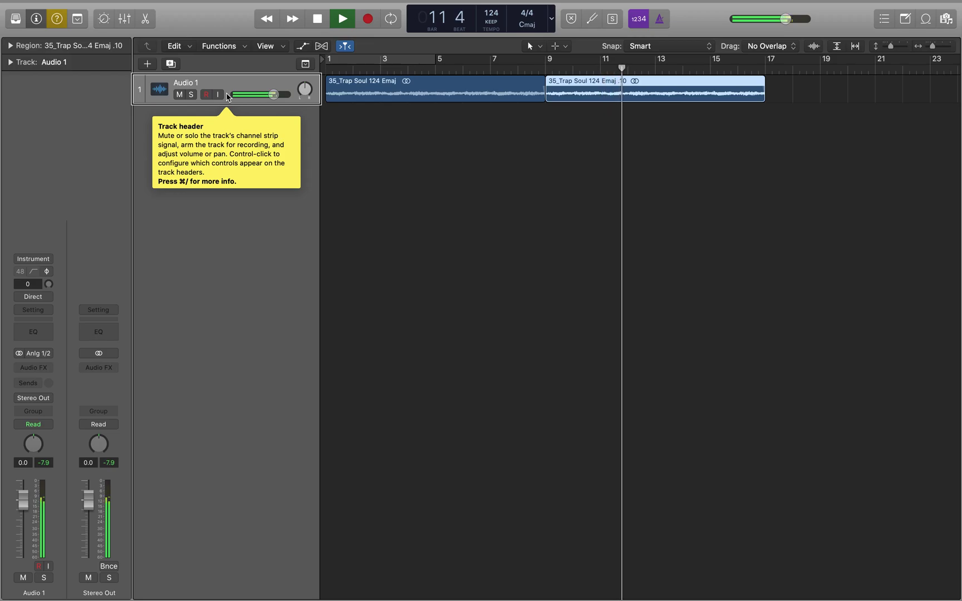
{"action": "key", "text": "space"}
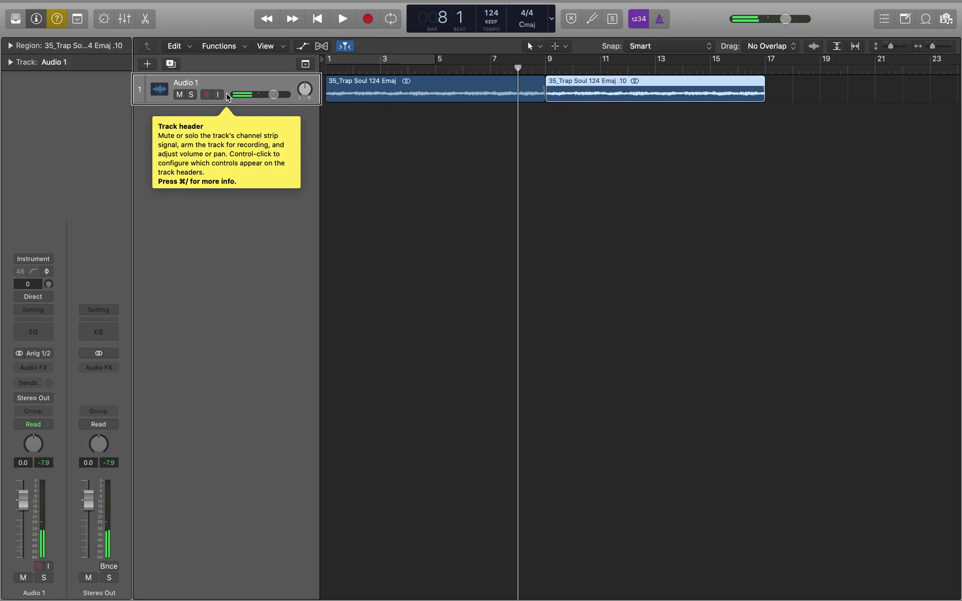
Move the playhead to bar 16 and play the second region's ending.
{"action": "key", "text": "shift+Return"}
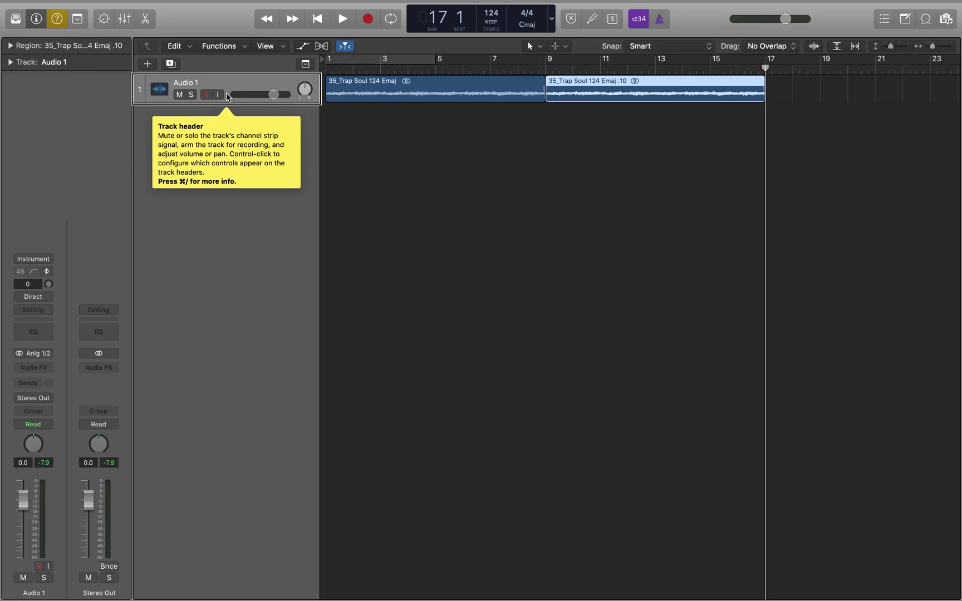
{"action": "key", "text": "comma"}
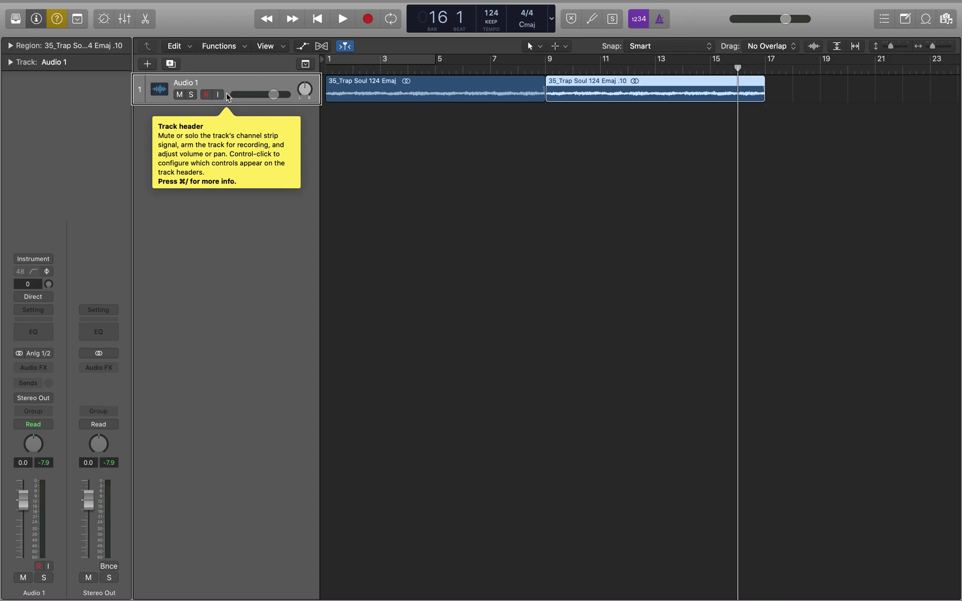
{"action": "key", "text": "space"}
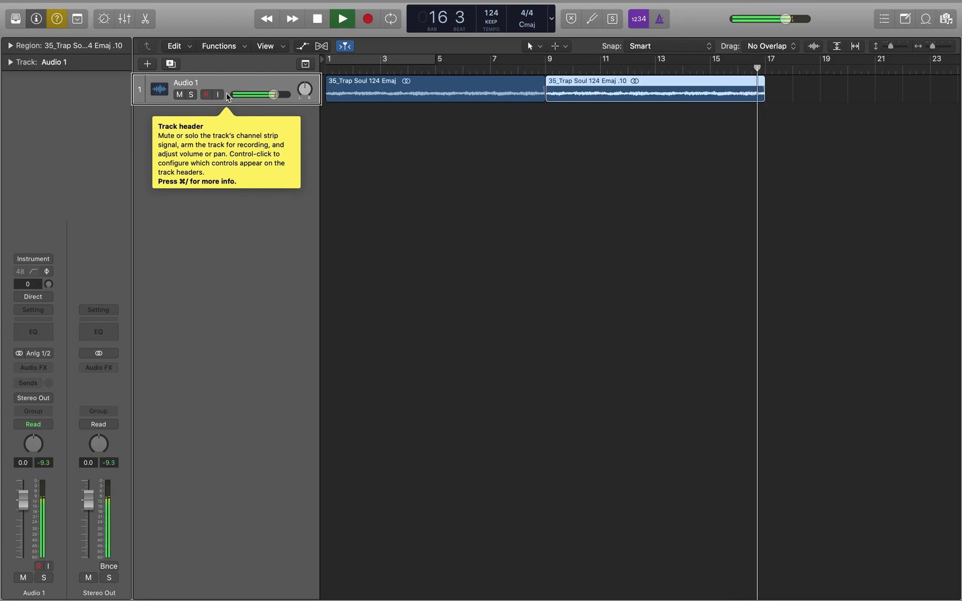
{"action": "key", "text": "space"}
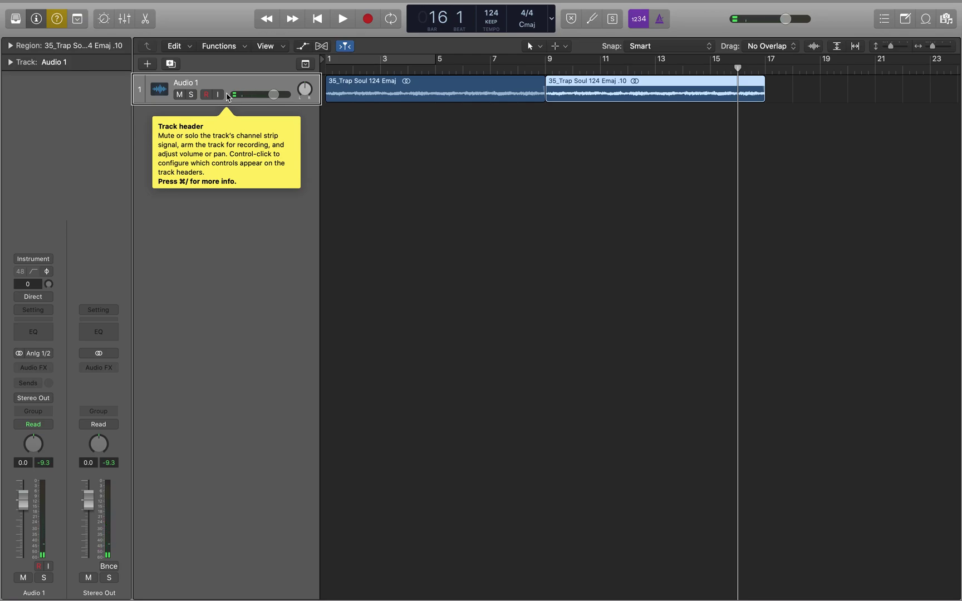
Repeat the second region at bar 17 and audition the transition from bar 16.
{"action": "key", "text": "super+r"}
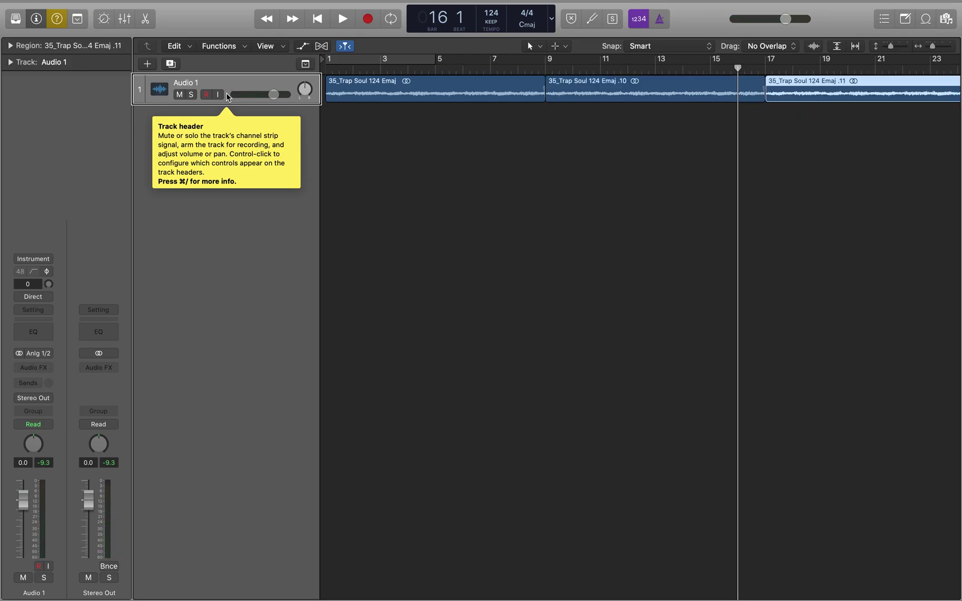
{"action": "key", "text": "space"}
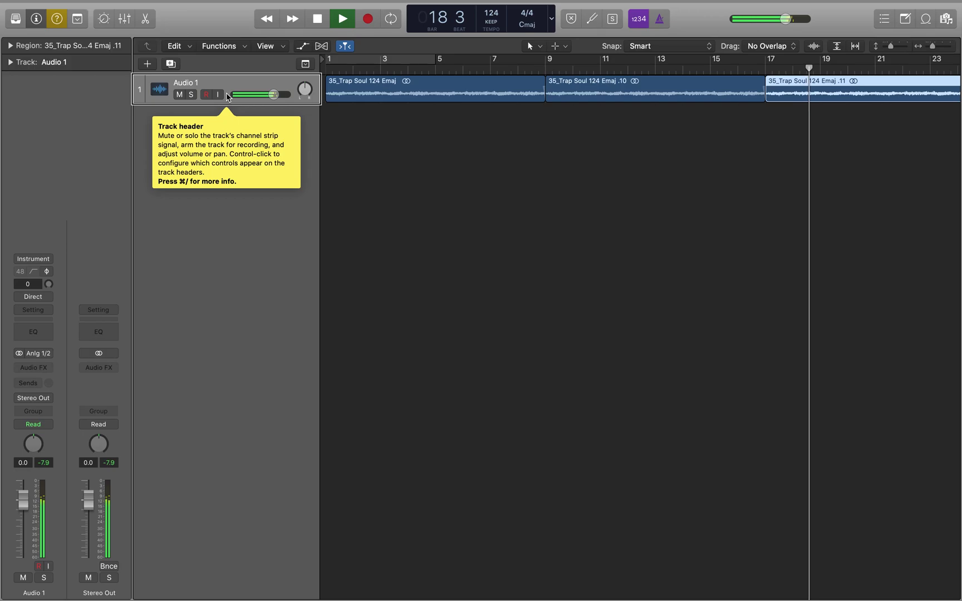
{"action": "key", "text": "space"}
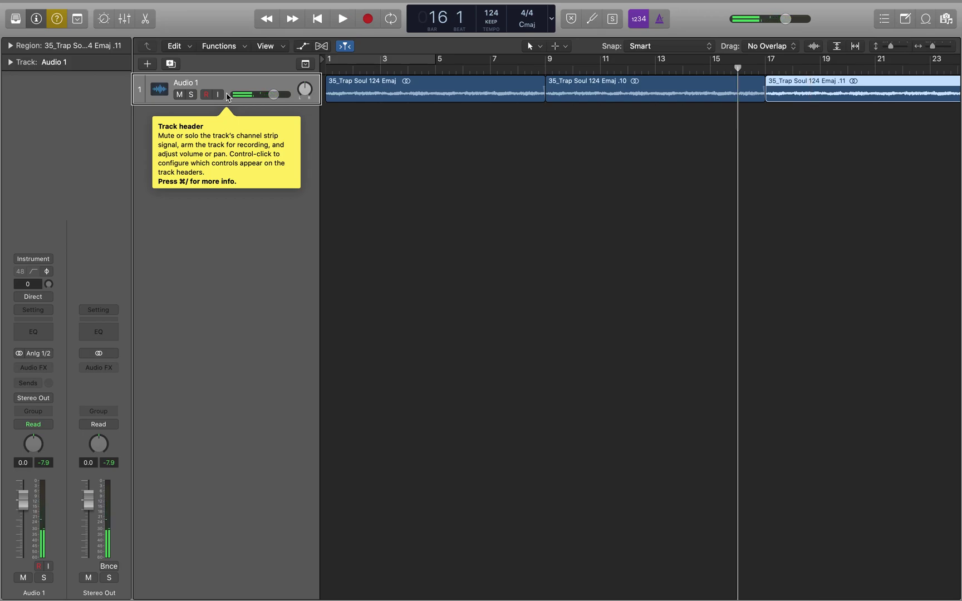
Move the playhead to the third region's end at bar 25, repeat the region there and audition the copy's start.
{"action": "key", "text": "alt+shift+Return"}
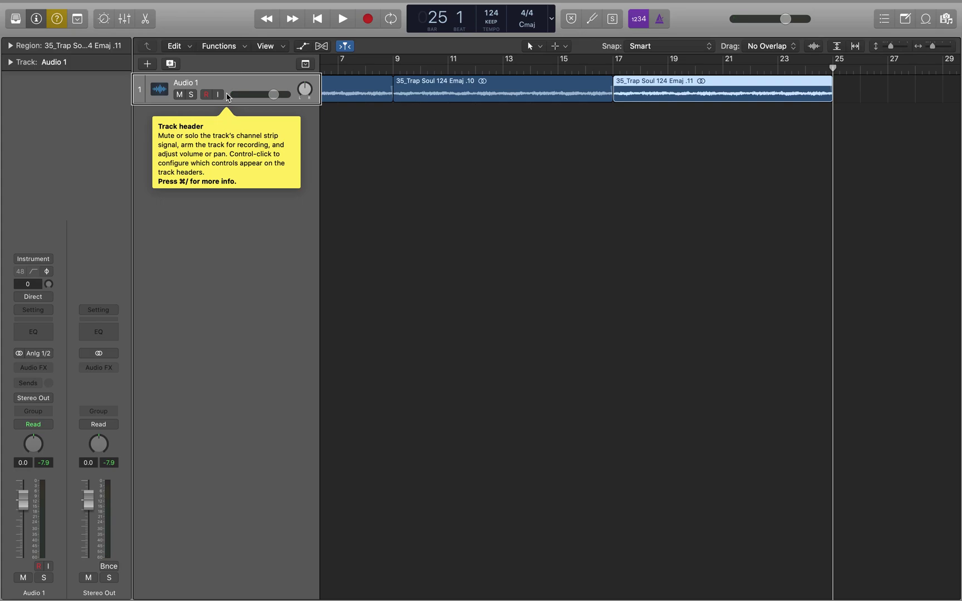
{"action": "key", "text": "super+r"}
{"action": "key", "text": "space"}
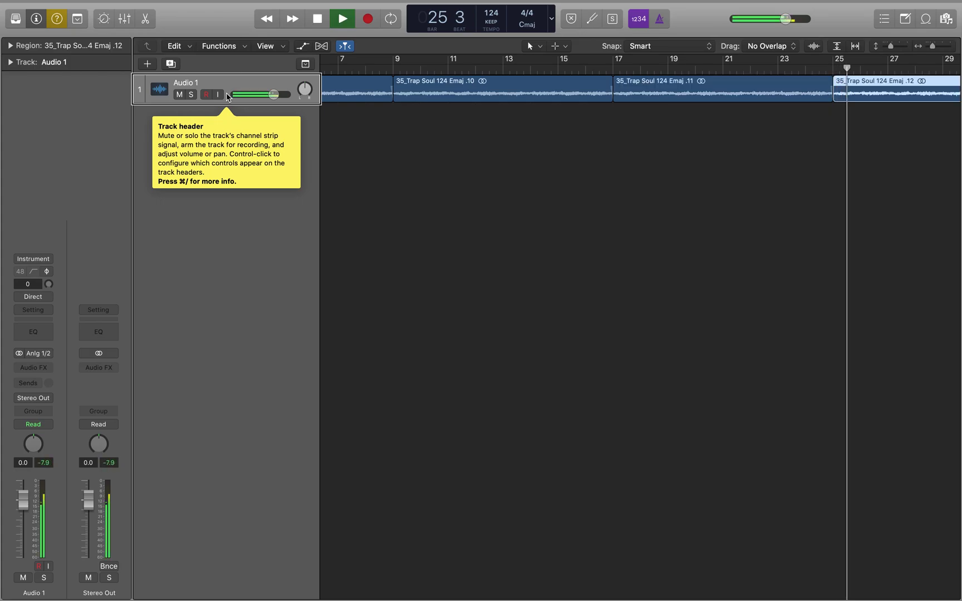
{"action": "key", "text": "space"}
Move the playhead to bar 33, repeat the fourth region there and play the start of the copy.
{"action": "key", "text": "alt+shift+Return"}
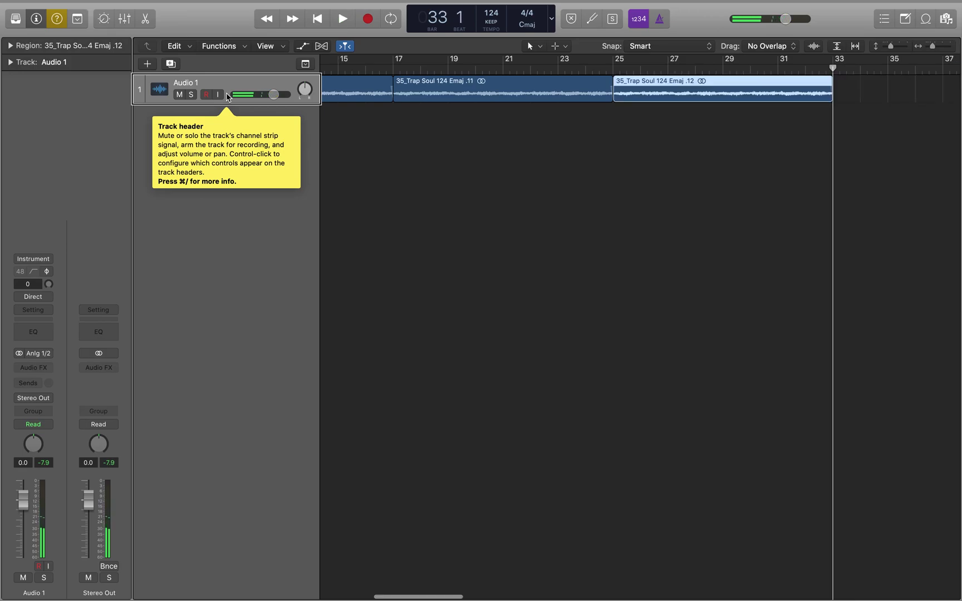
{"action": "key", "text": "super+r"}
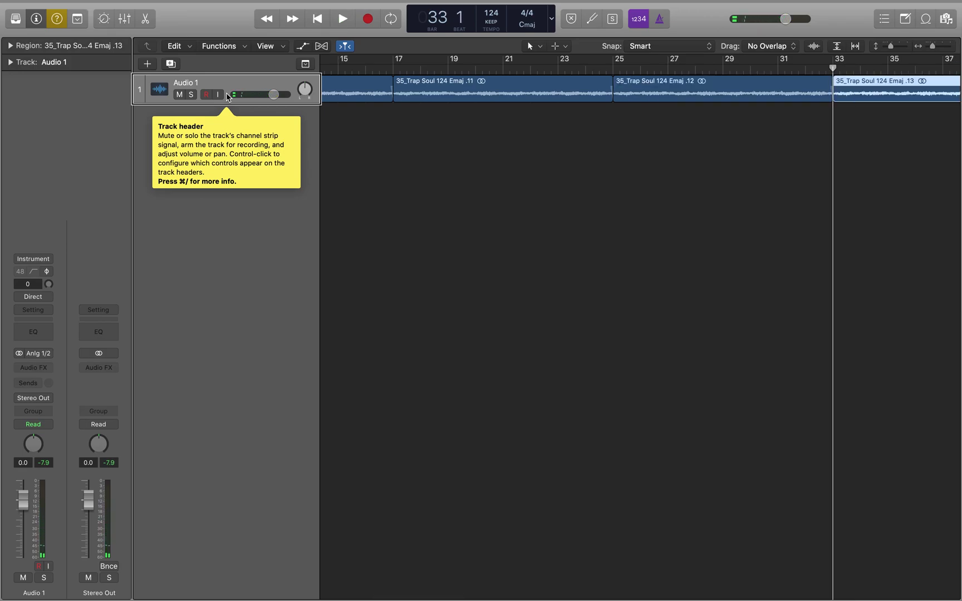
{"action": "key", "text": "space"}
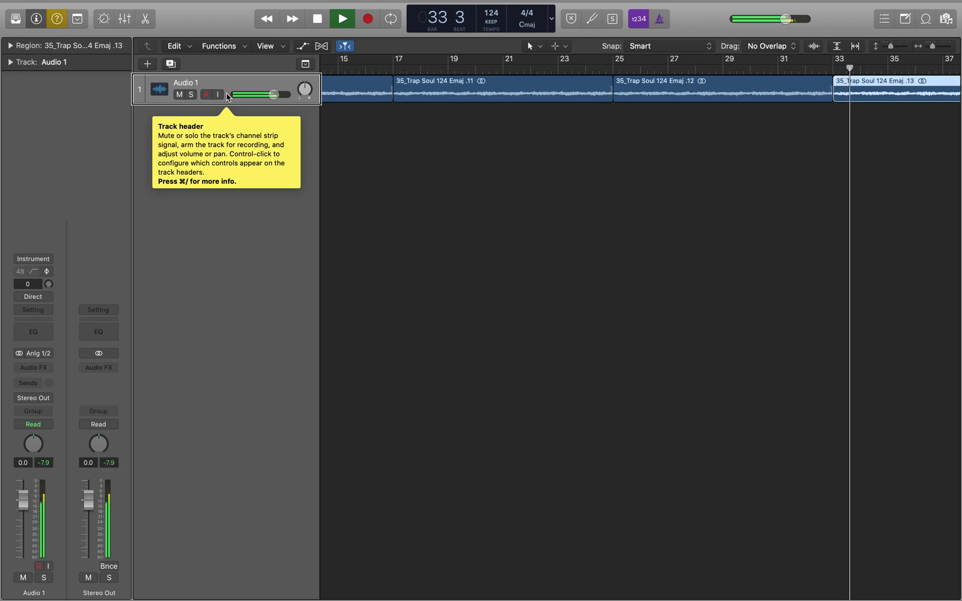
Add two more copies of the region at bars 41 and 49 and move the playhead to bar 57.
{"action": "key", "text": "shift+period"}
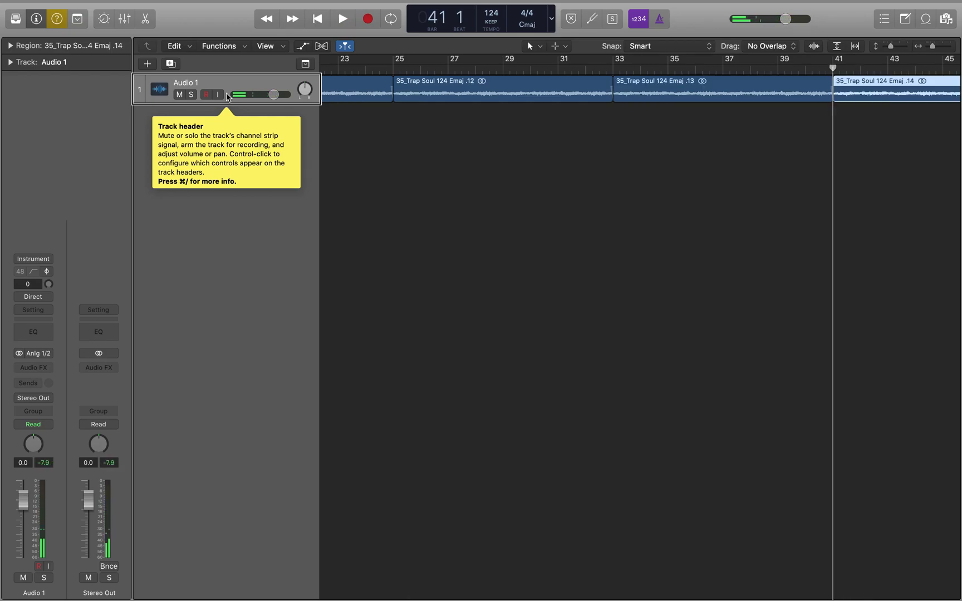
{"action": "key", "text": "shift+period"}
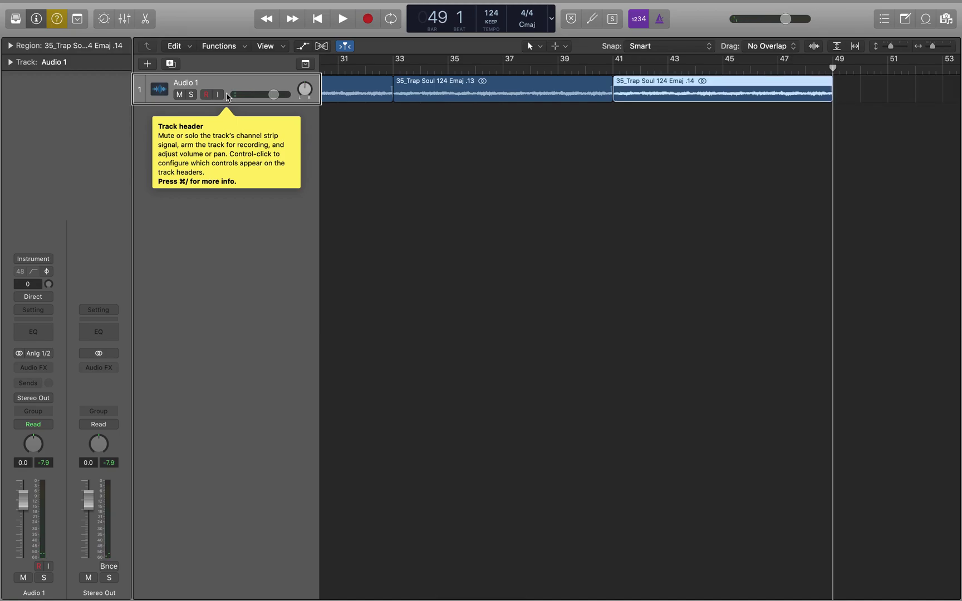
{"action": "key", "text": "super+r"}
{"action": "key", "text": "shift+period"}
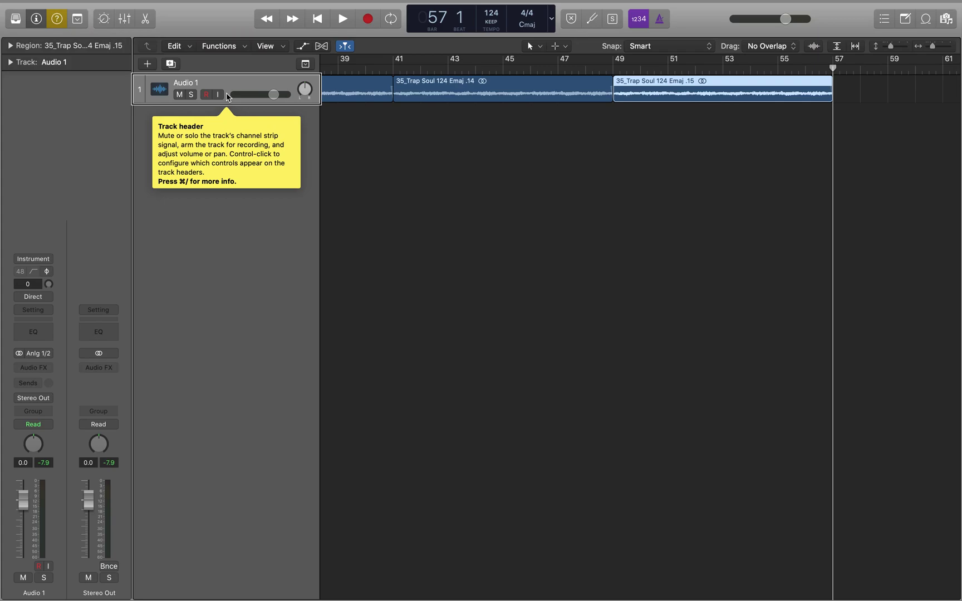
Move the playhead to bar 9, audition the audio's tail from there and trim the region's end to the playhead.
{"action": "key", "text": "Return"}
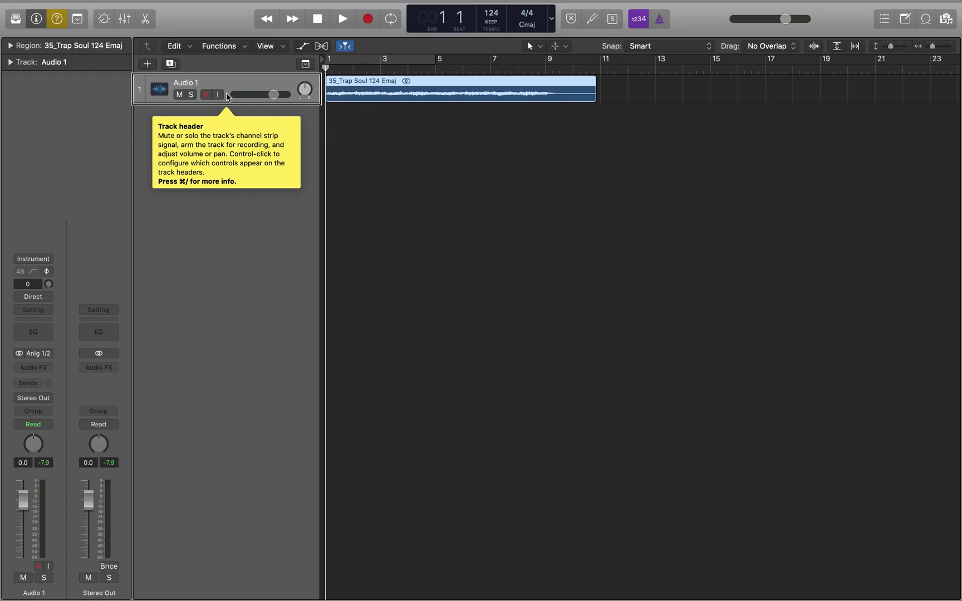
{"action": "key", "text": "End"}
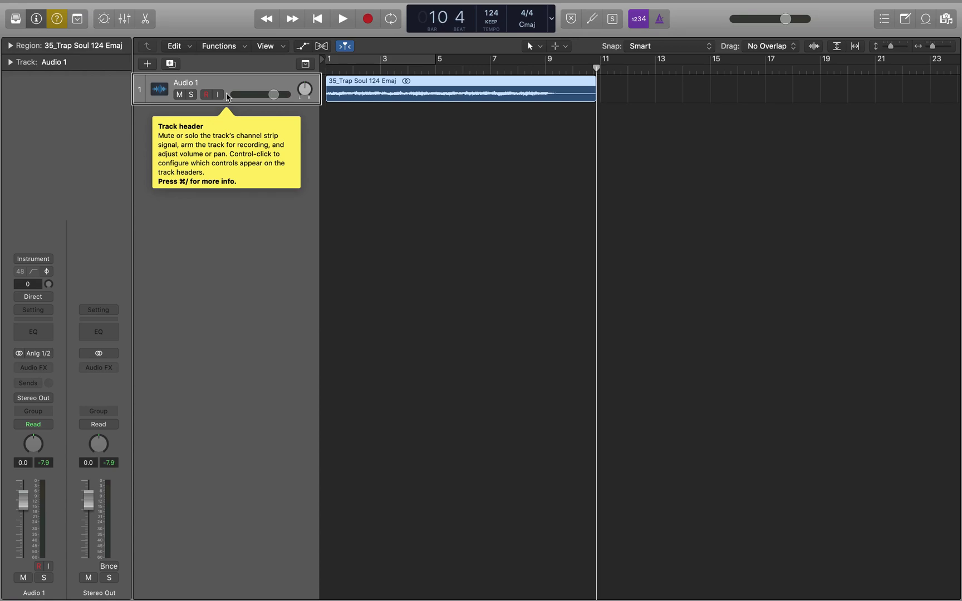
{"action": "key", "text": "comma"}
{"action": "key", "text": "comma"}
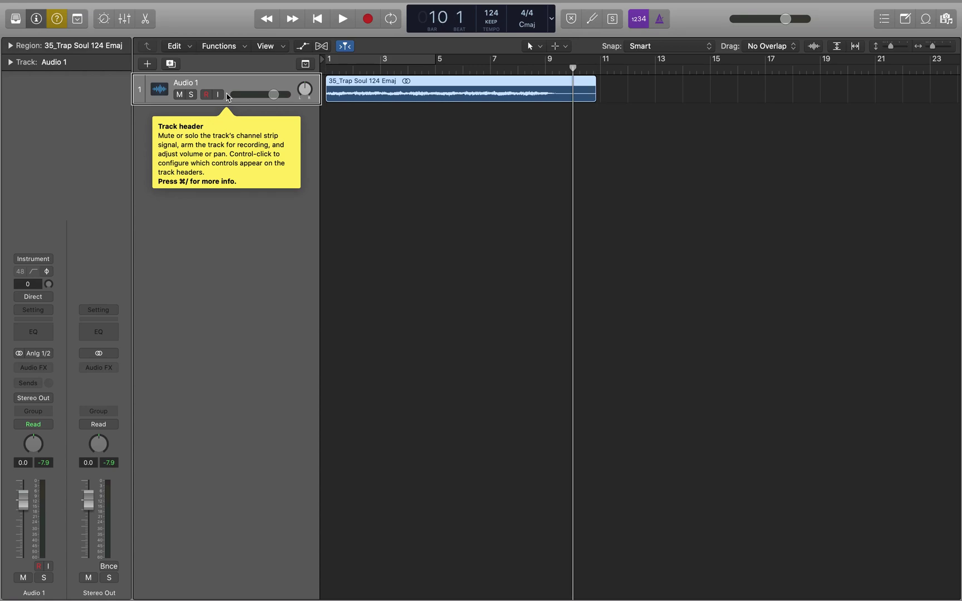
{"action": "key", "text": "space"}
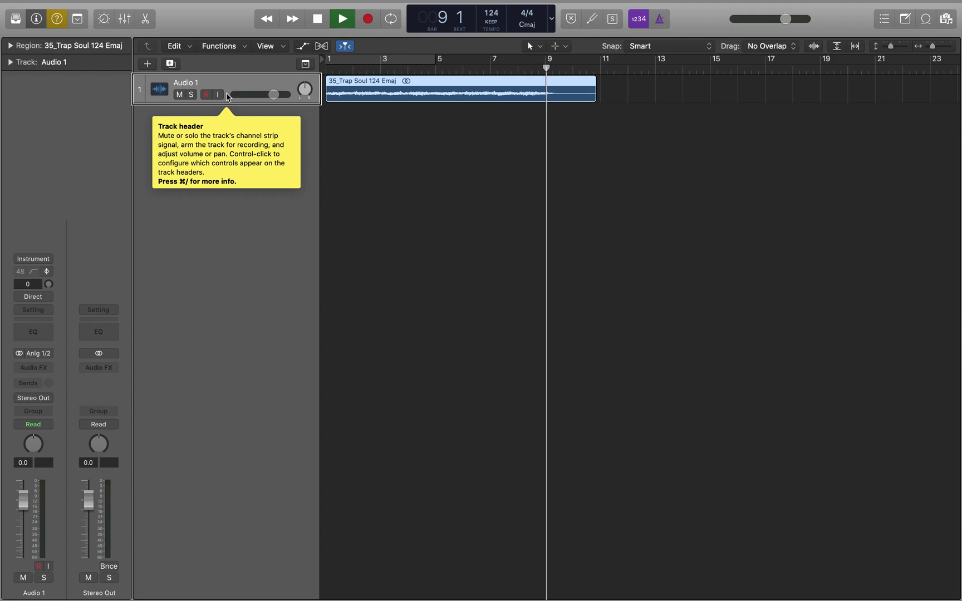
{"action": "key", "text": "space"}
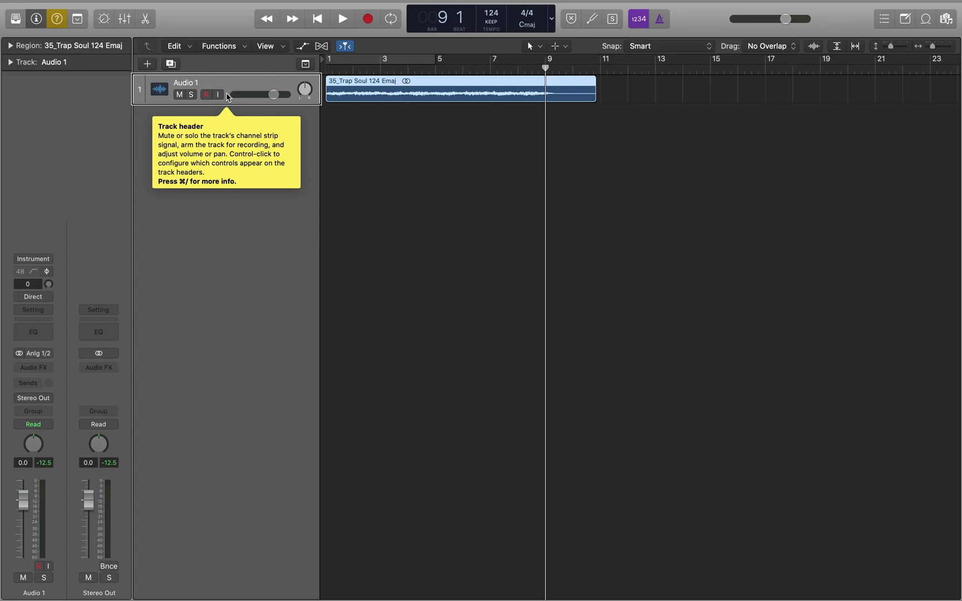
{"action": "key", "text": "space"}
{"action": "key", "text": "space"}
{"action": "key", "text": "alt+bracketright"}
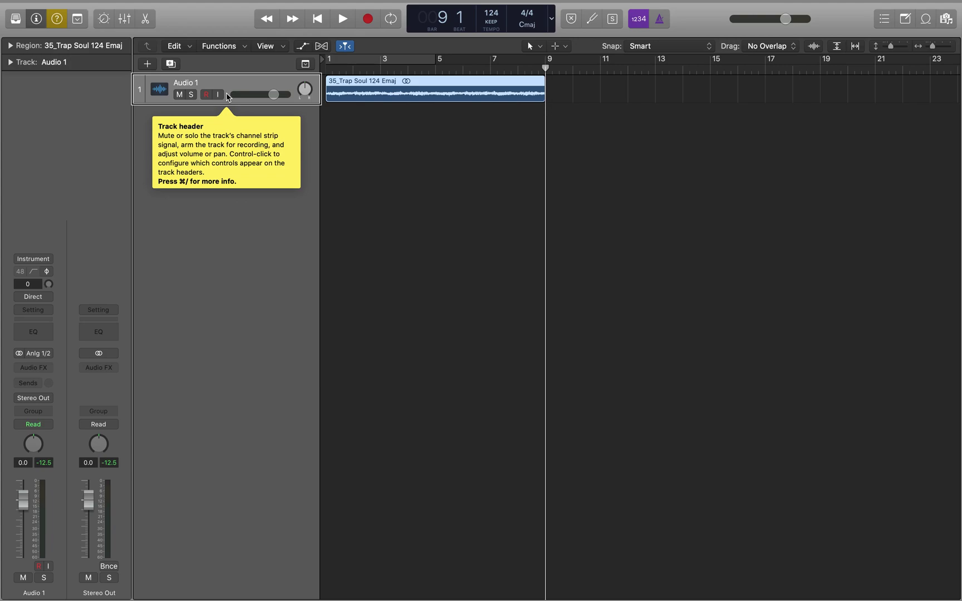
Move the playhead to the trimmed region's end, back up to bar 8 and audition the ending.
{"action": "key", "text": "Return"}
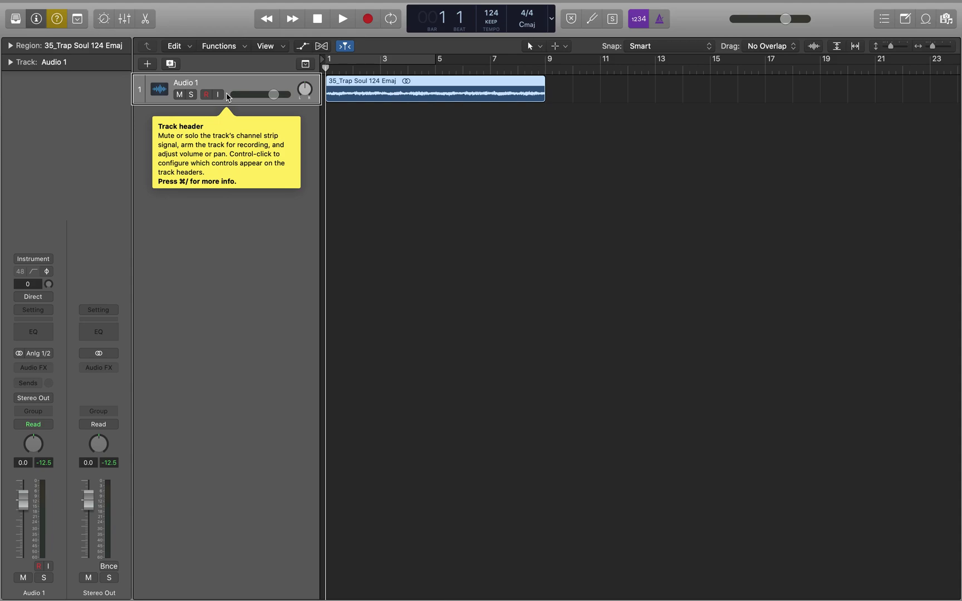
{"action": "key", "text": "shift+End"}
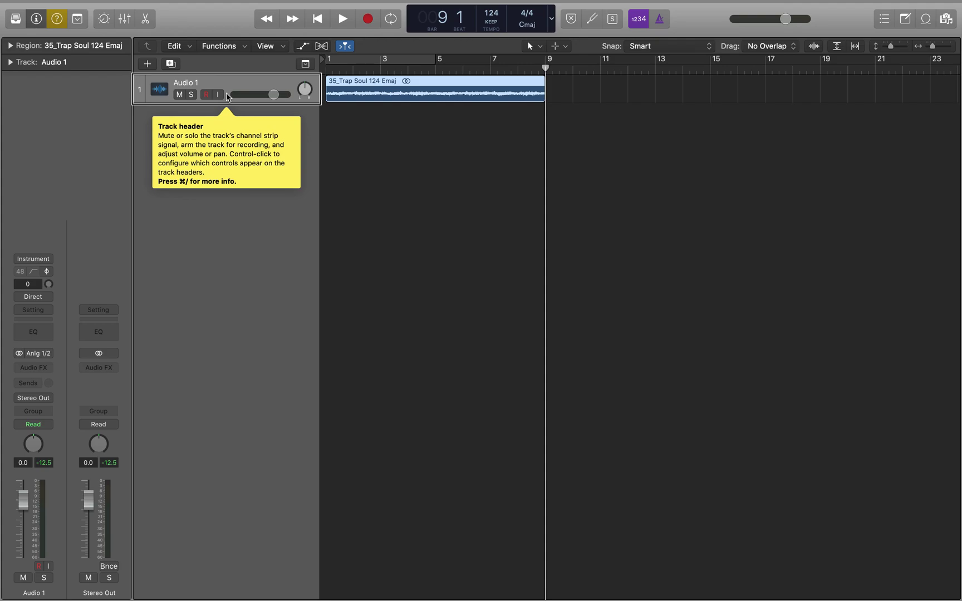
{"action": "key", "text": "comma"}
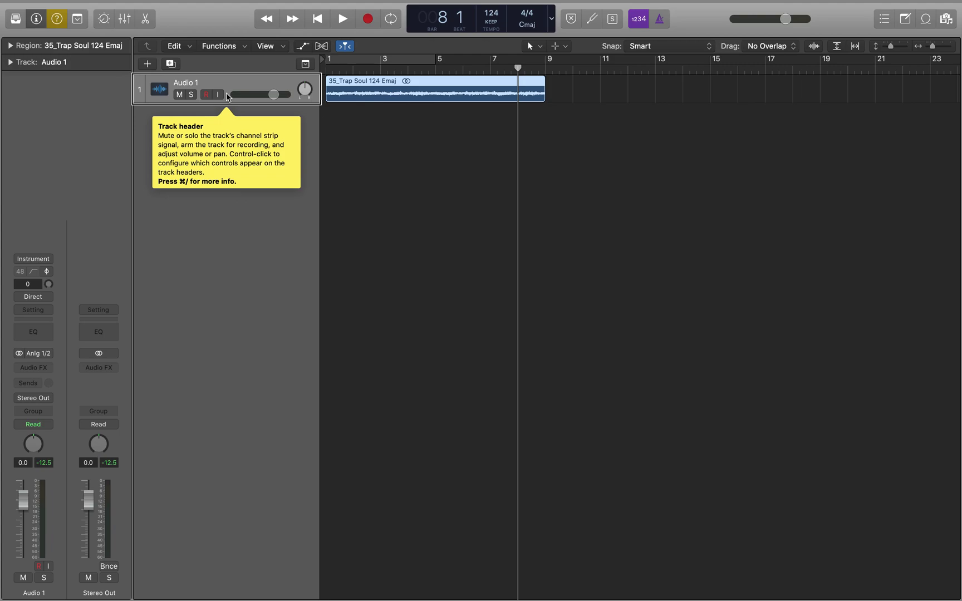
{"action": "key", "text": "space"}
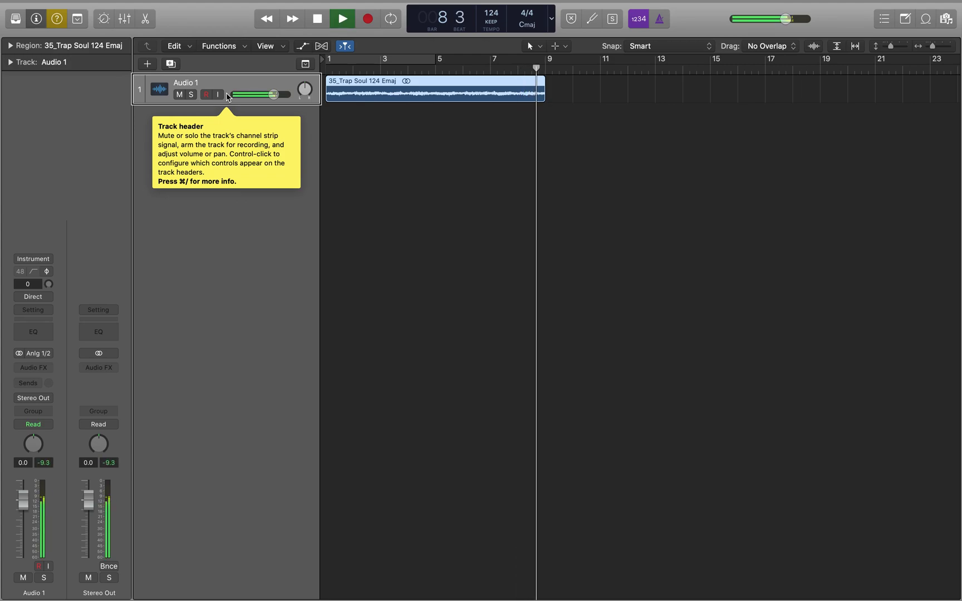
{"action": "key", "text": "space"}
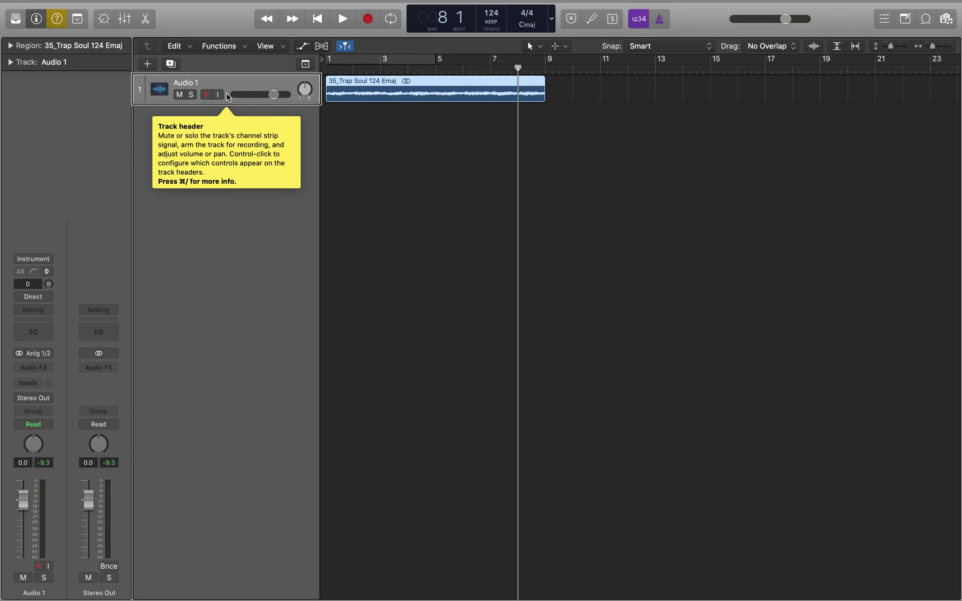
Repeat the trimmed region eight times and move the playhead to the last copy's end at bar 73.
{"action": "key", "text": "super+r"}
{"action": "key", "text": "super+r"}
{"action": "key", "text": "super+r"}
{"action": "key", "text": "super+r"}
{"action": "key", "text": "super+r"}
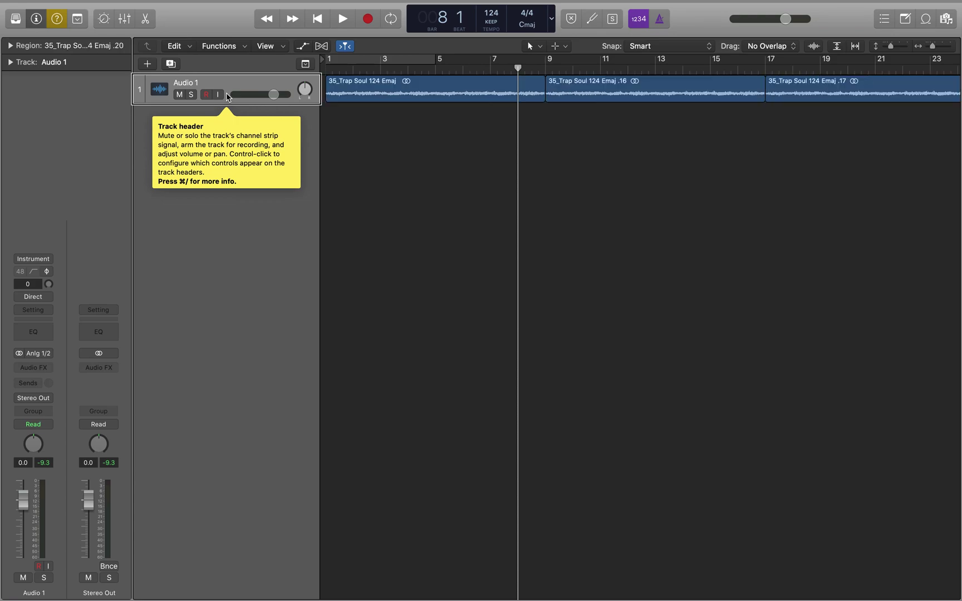
{"action": "key", "text": "End"}
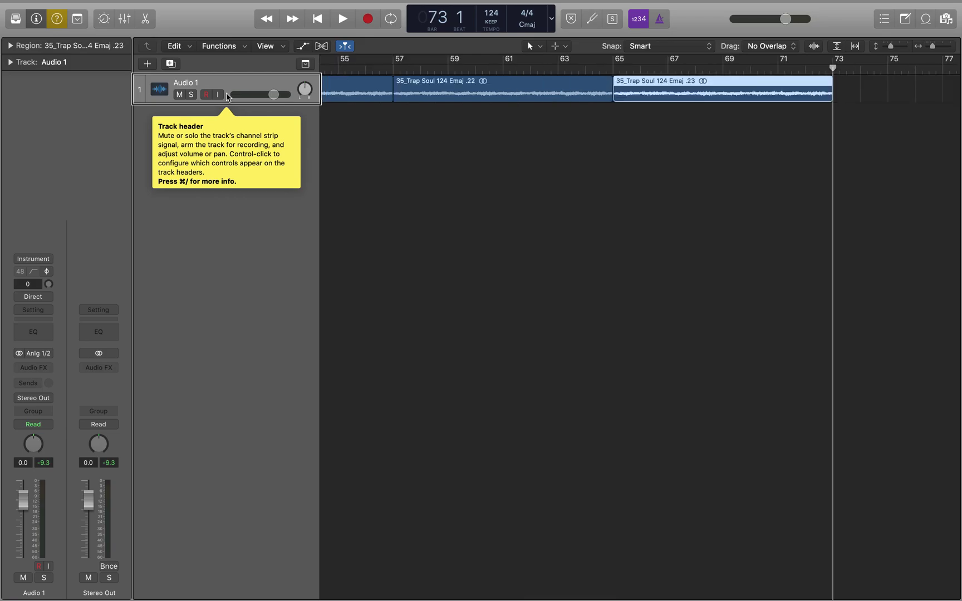
Audition the transition into the last copy at bar 65, starting playback from bar 64.
{"action": "key", "text": "Home"}
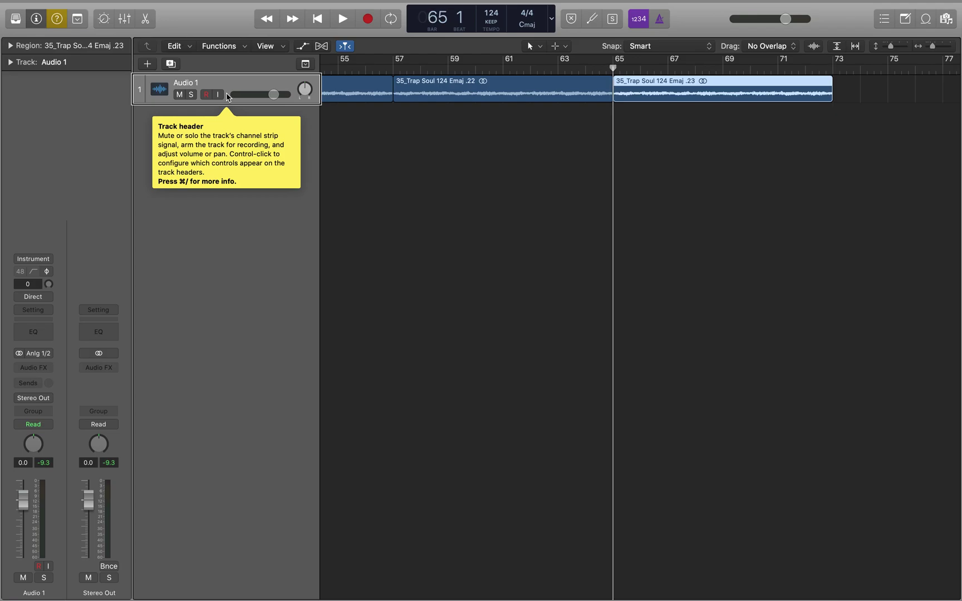
{"action": "key", "text": "comma"}
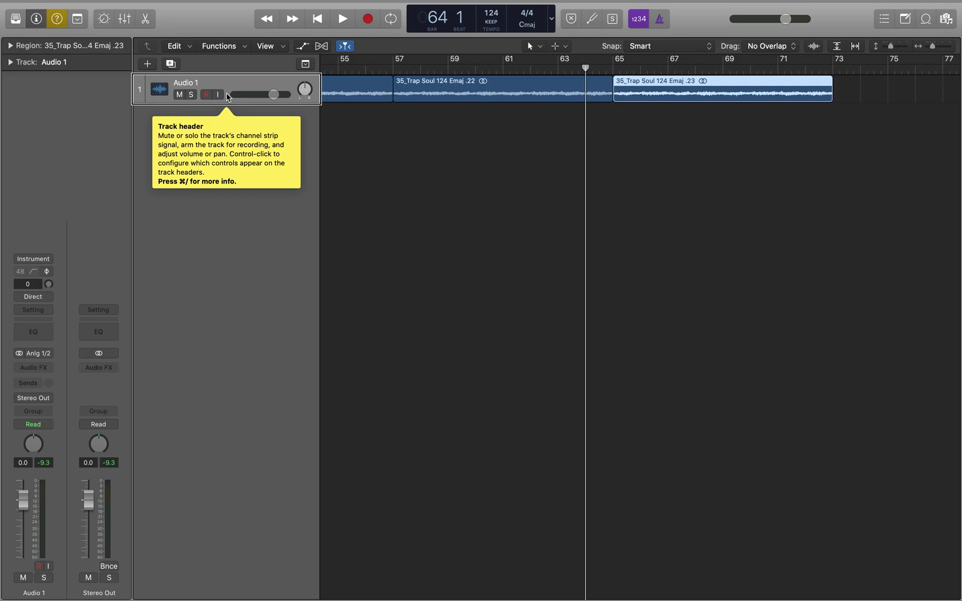
{"action": "key", "text": "space"}
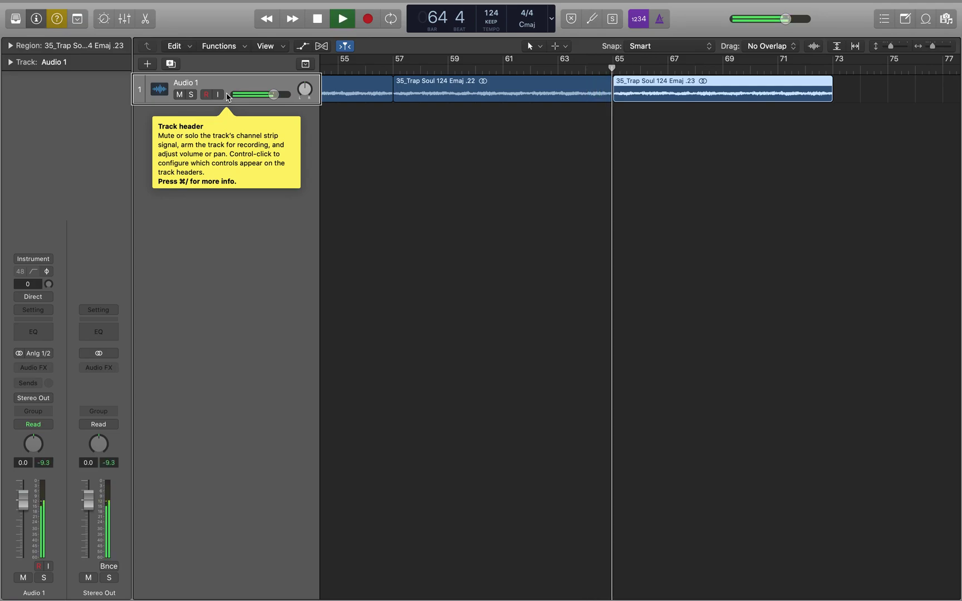
{"action": "key", "text": "space"}
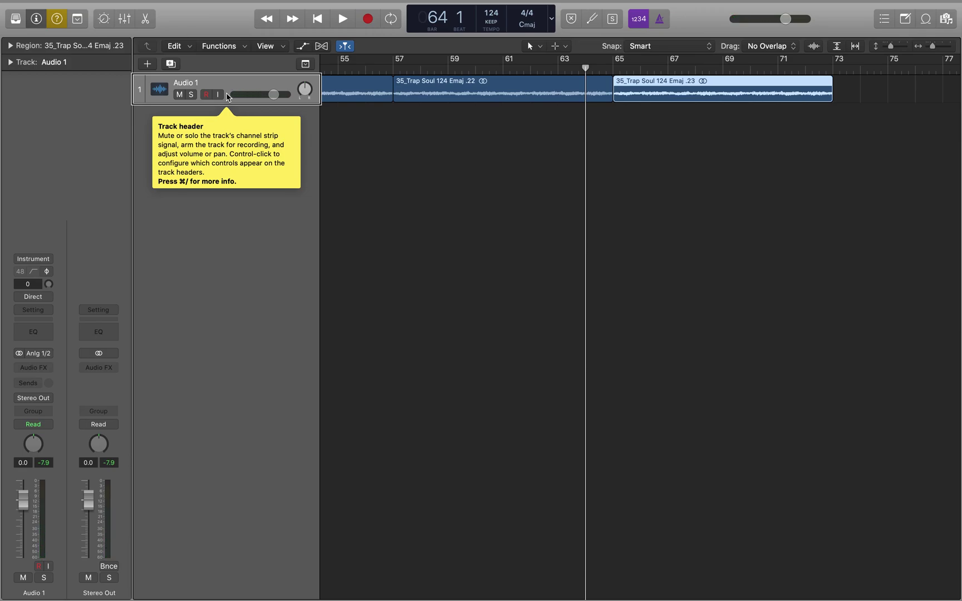
Step the selection back through the copies to the first region and move the playhead to its start at bar 1.
{"action": "key", "text": "Left"}
{"action": "key", "text": "Left"}
{"action": "key", "text": "Left"}
{"action": "key", "text": "Left"}
{"action": "key", "text": "Left"}
{"action": "key", "text": "Left"}
{"action": "key", "text": "Left"}
{"action": "key", "text": "shift+Home"}
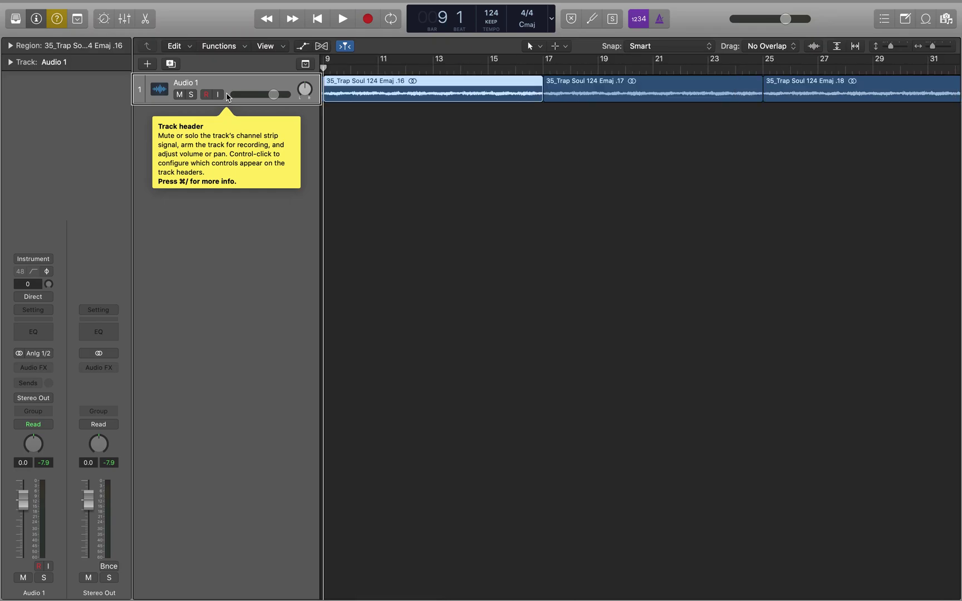
{"action": "key", "text": "Left"}
{"action": "key", "text": "shift+Home"}
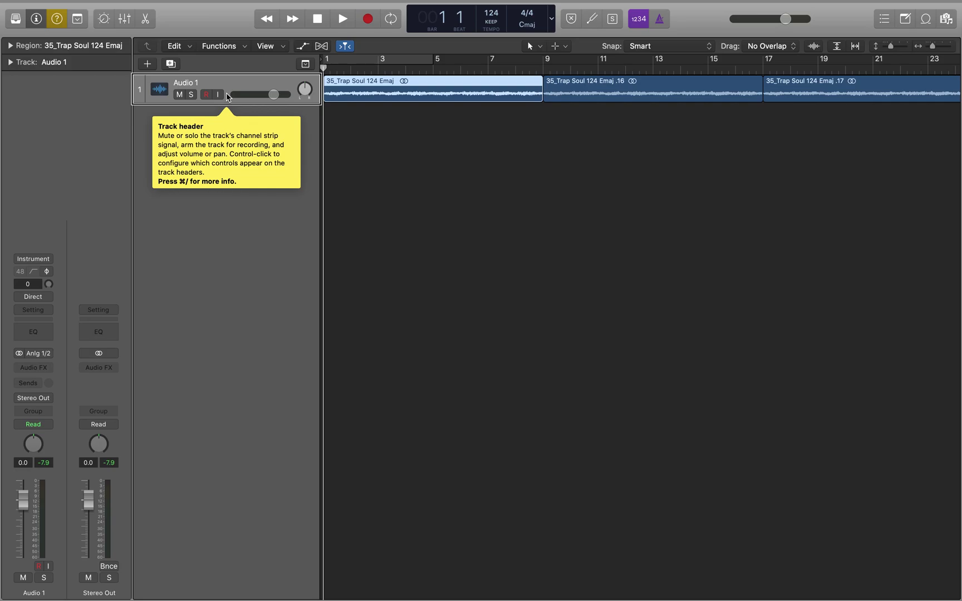
Select all the regions, locate the playhead at the selection's end at bar 73 and return it to bar 1.
{"action": "key", "text": "super+a"}
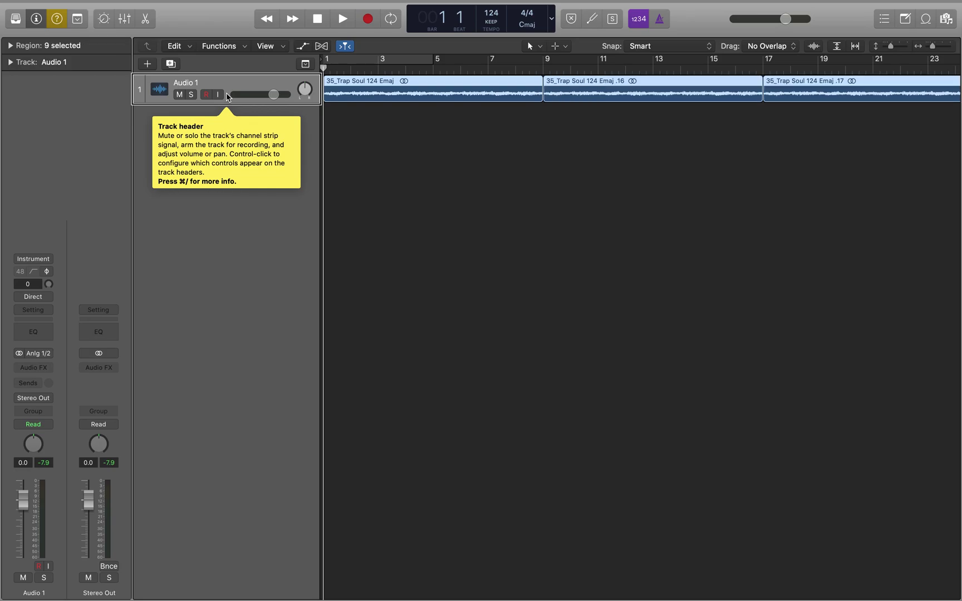
{"action": "key", "text": "alt+shift+Return"}
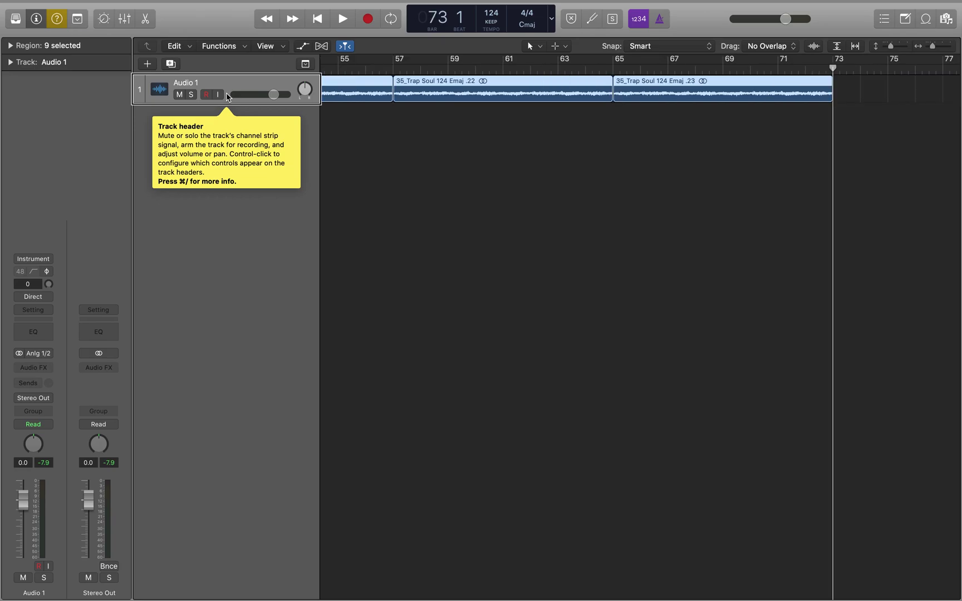
{"action": "key", "text": "Return"}
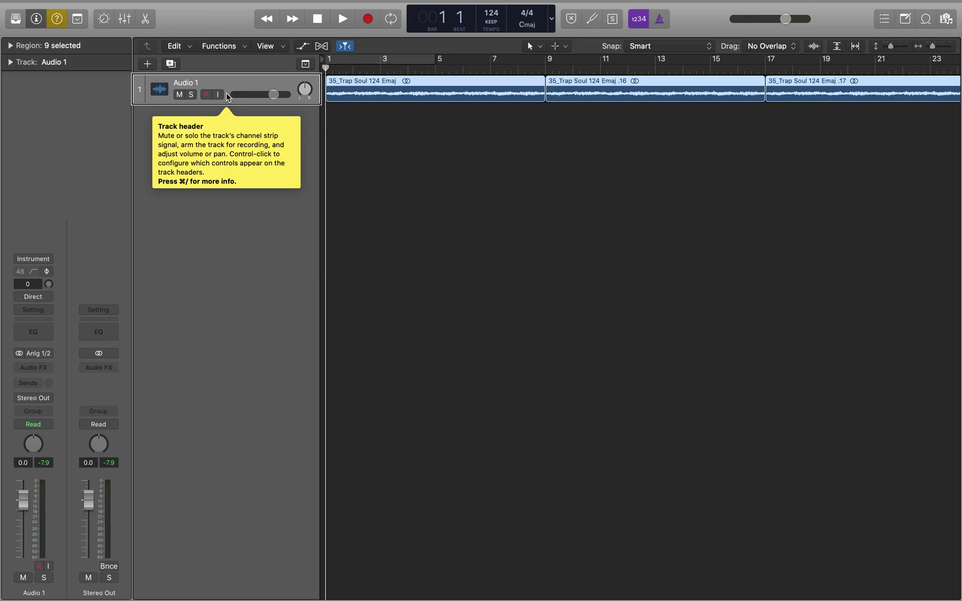
Move the playhead to bar 8 and audition the transition between the first two regions.
{"action": "key", "text": "period"}
{"action": "key", "text": "period"}
{"action": "key", "text": "period"}
{"action": "key", "text": "period"}
{"action": "key", "text": "period"}
{"action": "key", "text": "period"}
{"action": "key", "text": "period"}
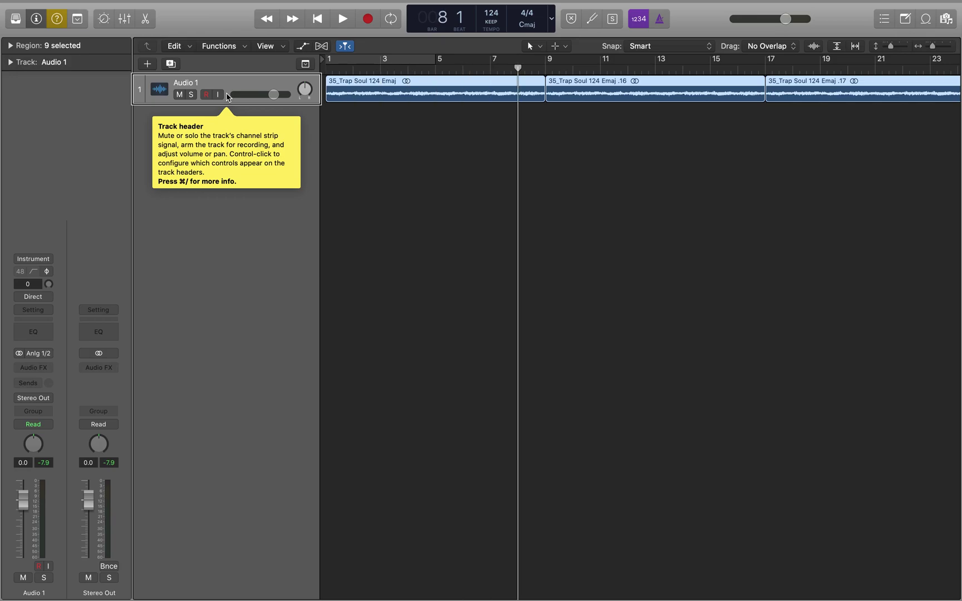
{"action": "key", "text": "space"}
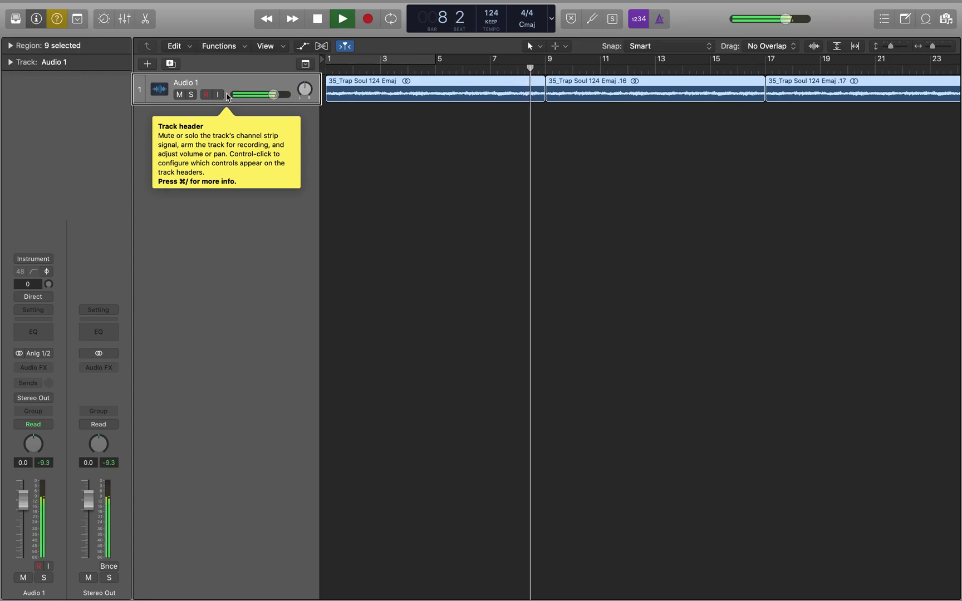
{"action": "key", "text": "space"}
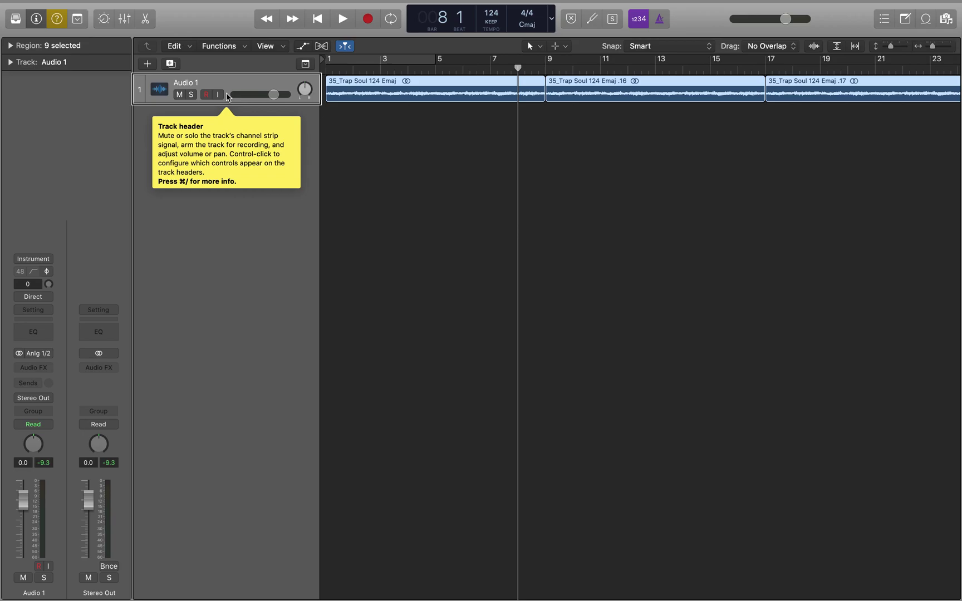
Leave full-screen mode and, in the Region inspector, set all selected regions' fade-out type to X (Crossfade) with a Fade Out value of 10.
{"action": "key", "text": "ctrl+super+f"}
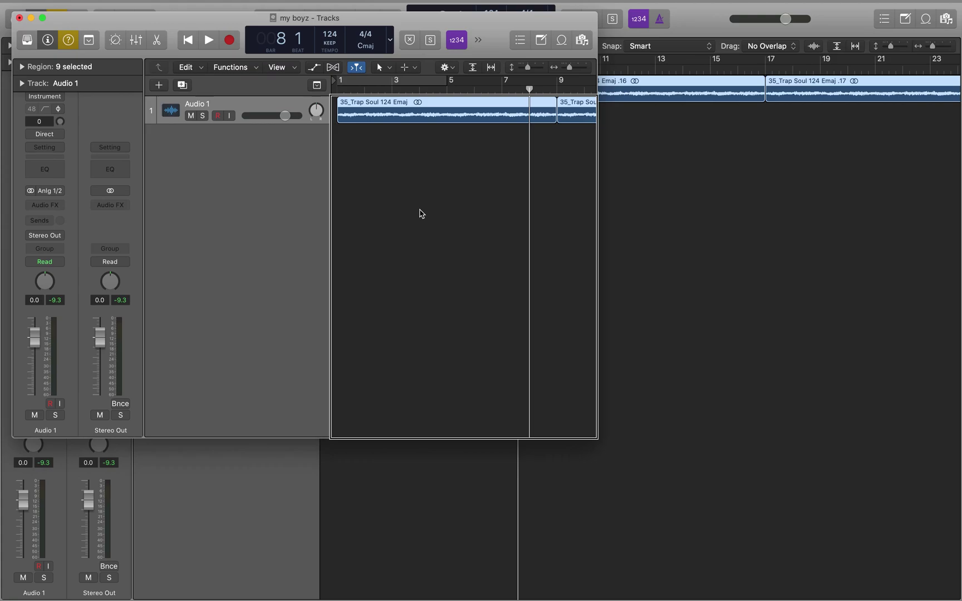
{"action": "left_click", "coordinate": [296, 188]}
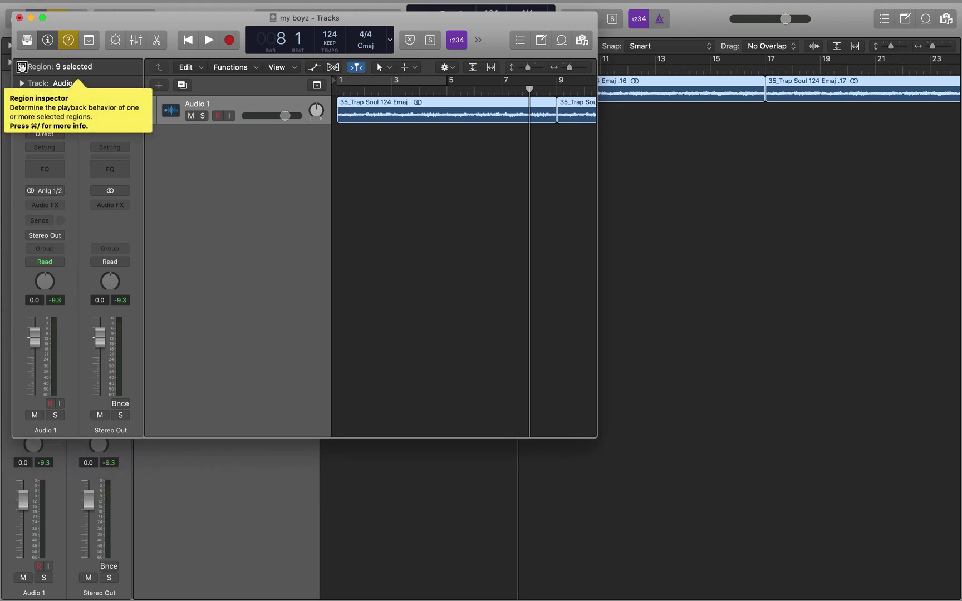
{"action": "left_click", "coordinate": [21, 67]}
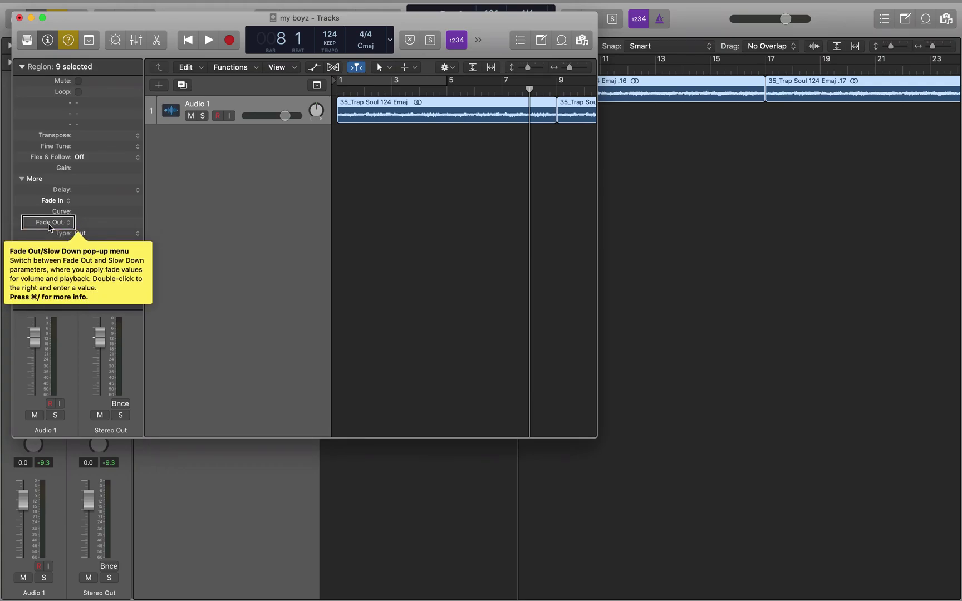
{"action": "left_click", "coordinate": [108, 238]}
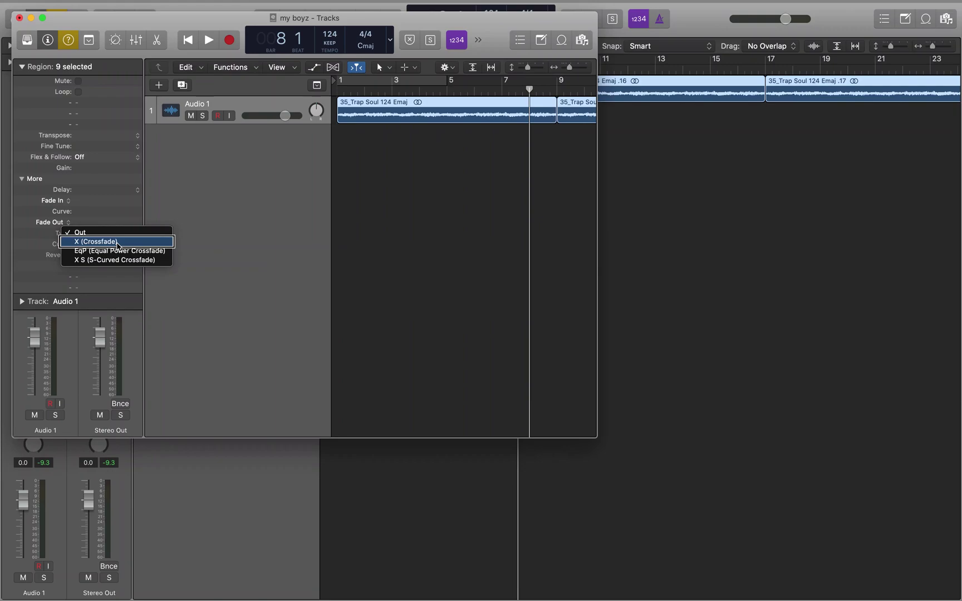
{"action": "left_click", "coordinate": [117, 243]}
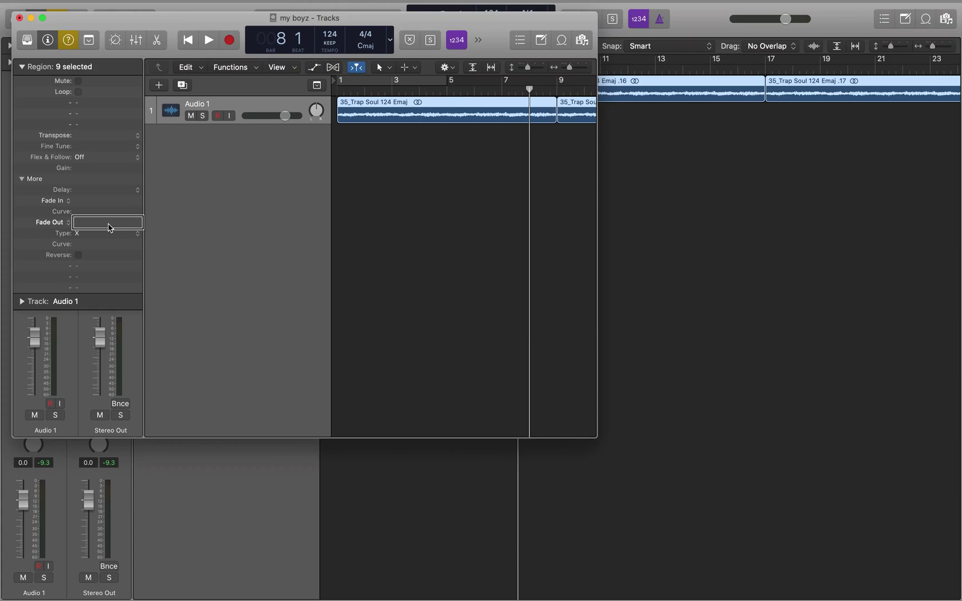
{"action": "type", "text": "10"}
Audition the crossfades at bars 9 and 17, starting playback one bar before each.
{"action": "key", "text": "space"}
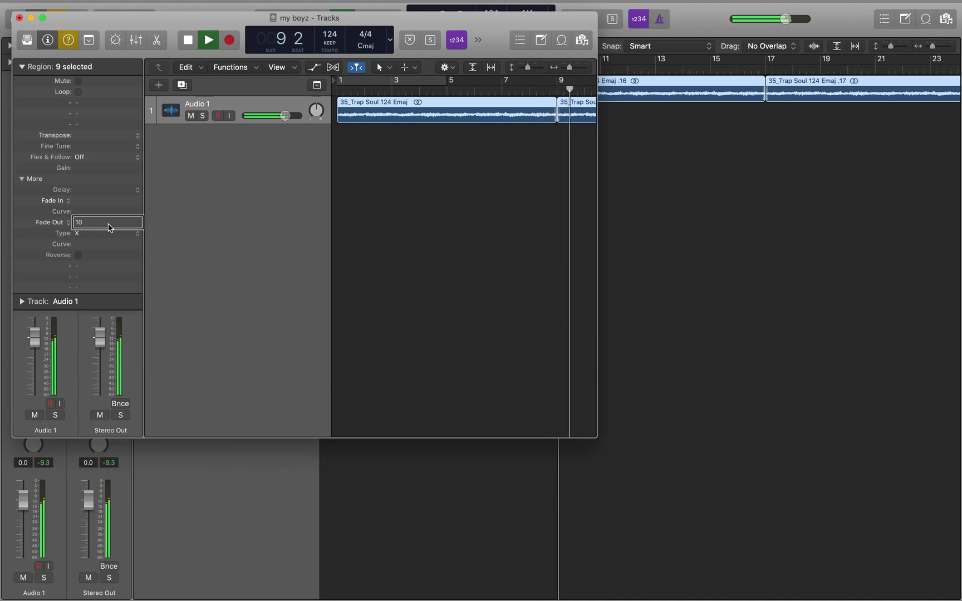
{"action": "key", "text": "space"}
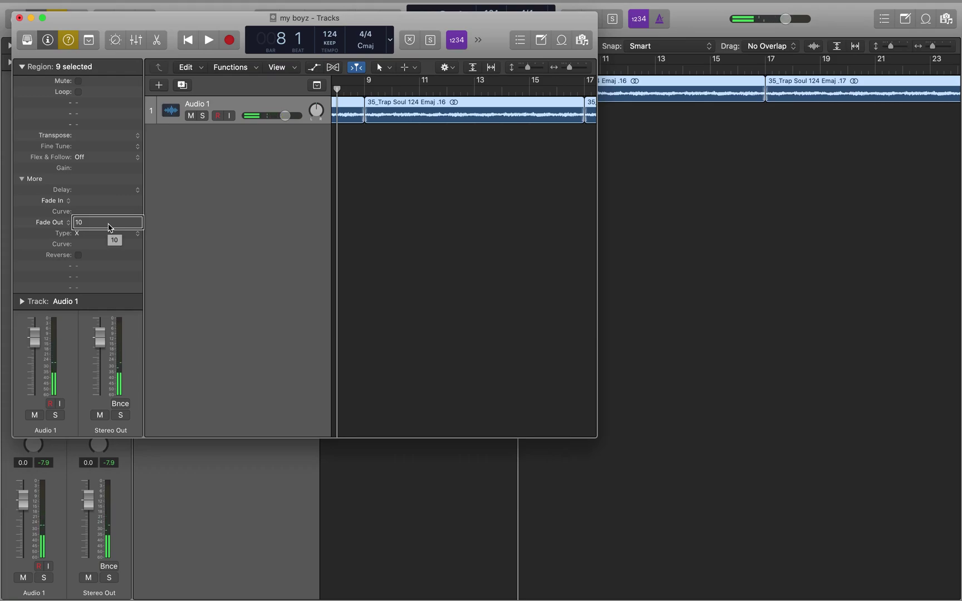
{"action": "key", "text": "period"}
{"action": "key", "text": "period"}
{"action": "key", "text": "period"}
{"action": "key", "text": "period"}
{"action": "key", "text": "period"}
{"action": "key", "text": "period"}
{"action": "key", "text": "period"}
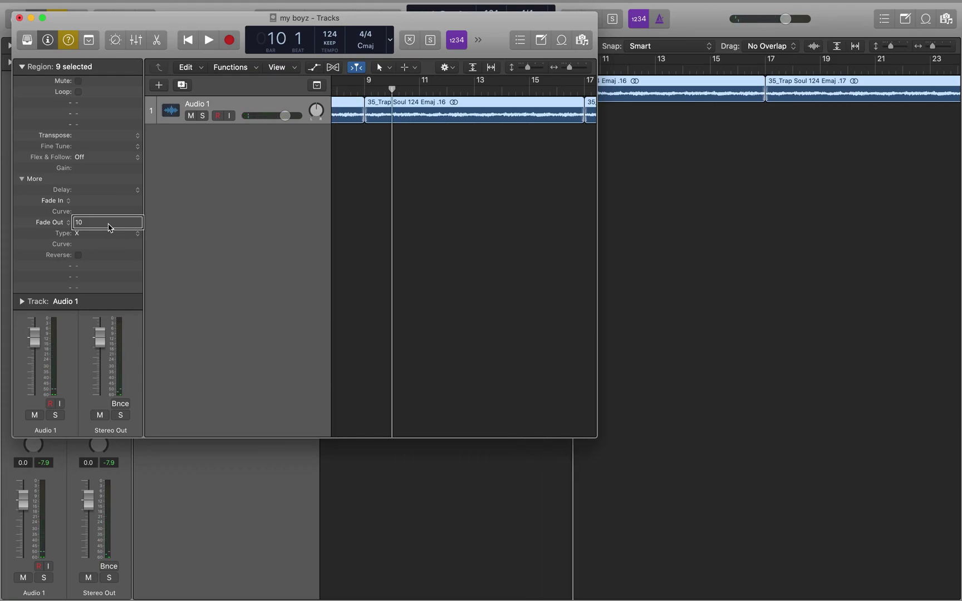
{"action": "key", "text": "period"}
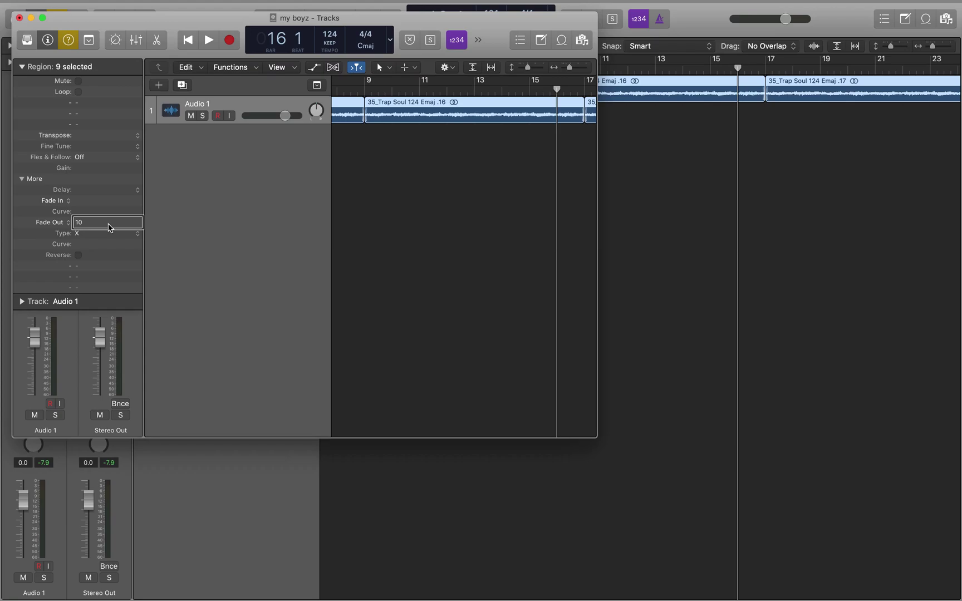
{"action": "key", "text": "space"}
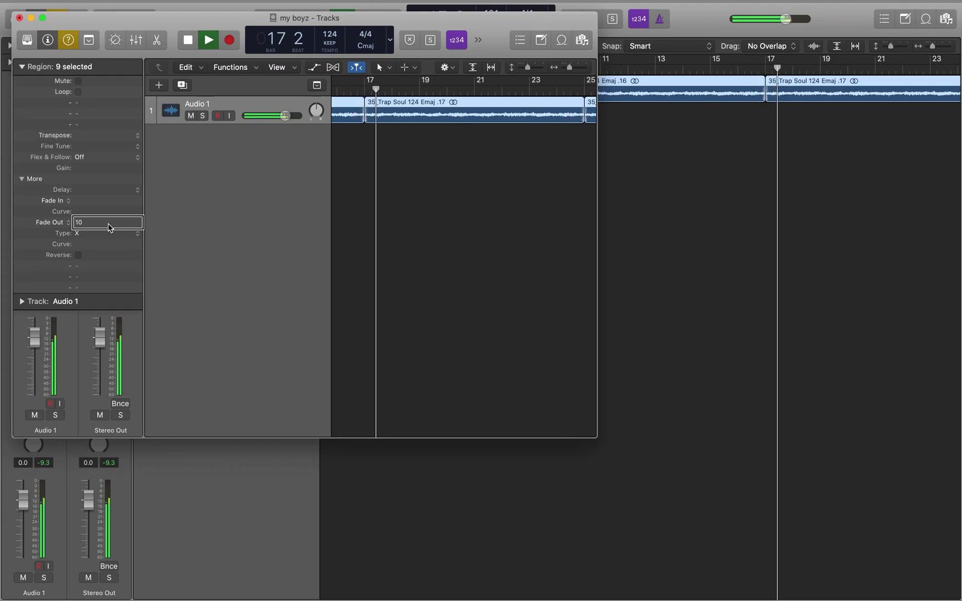
{"action": "key", "text": "space"}
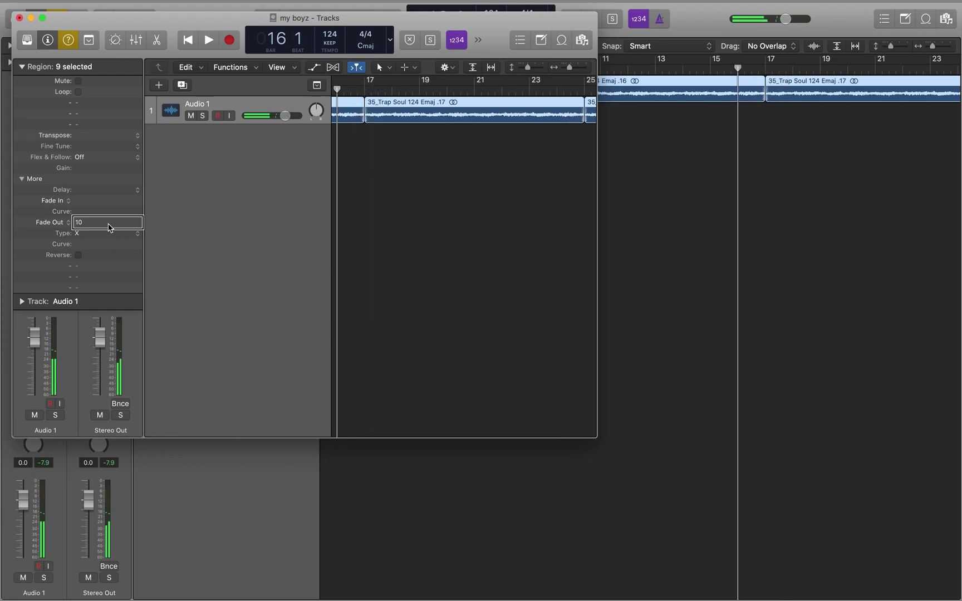